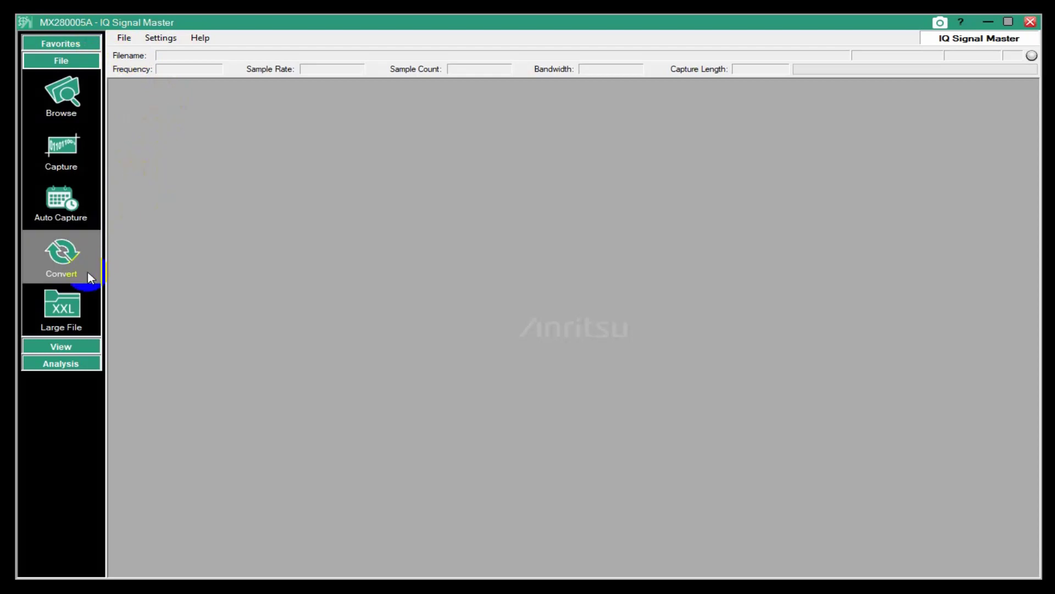
Step: Show the Auto Capture page and browse remote monitors 172.26.200.8, 172.26.204.128 and 172.26.208.72
{"action": "left_click", "coordinate": [62, 204]}
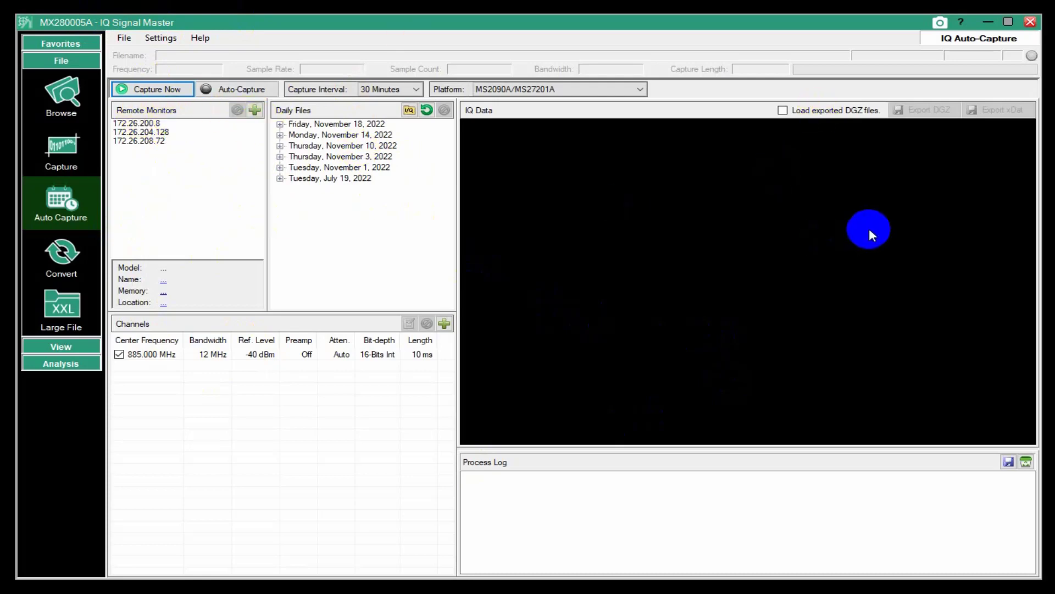
{"action": "left_click", "coordinate": [142, 123]}
{"action": "left_click", "coordinate": [145, 140]}
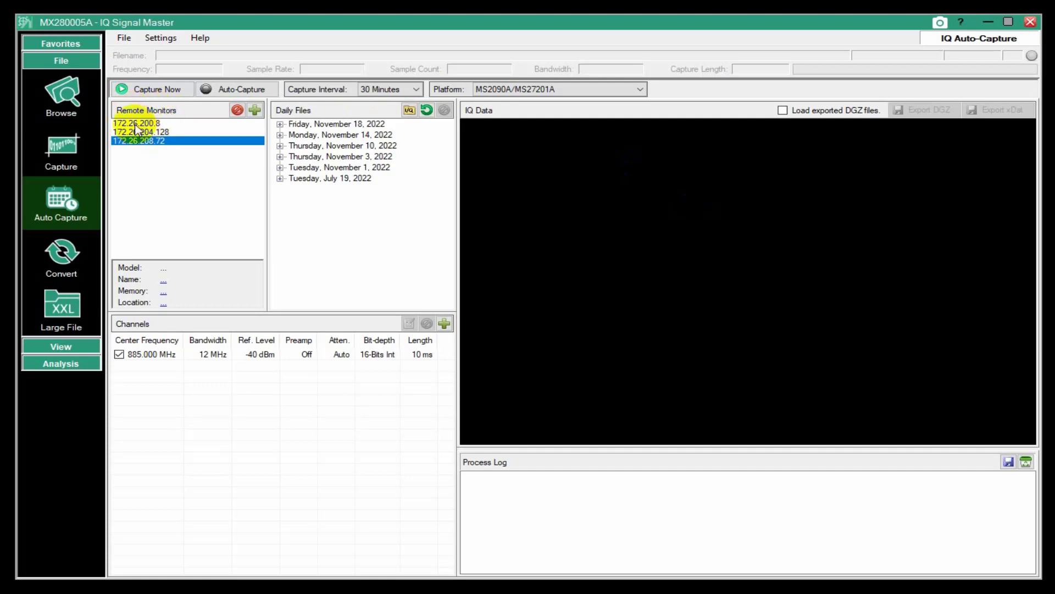
{"action": "left_click", "coordinate": [137, 124]}
{"action": "left_click", "coordinate": [144, 132]}
{"action": "left_click", "coordinate": [142, 141]}
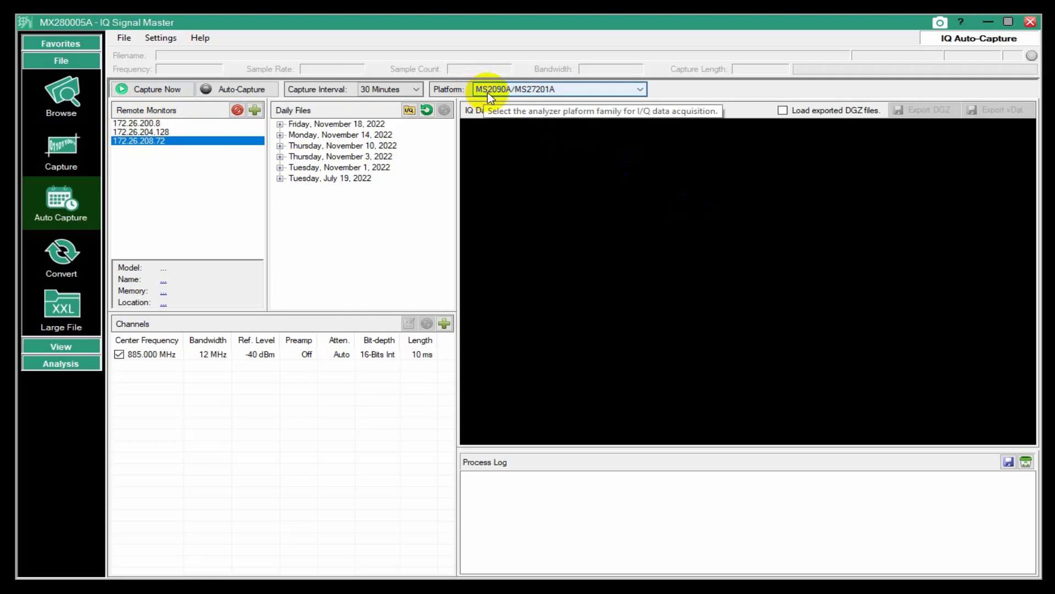
Step: Choose MS27101A/MS27102A/MS27103A in the Platform dropdown, after briefly reverting to MS2090A/MS27201A
{"action": "left_click", "coordinate": [641, 91]}
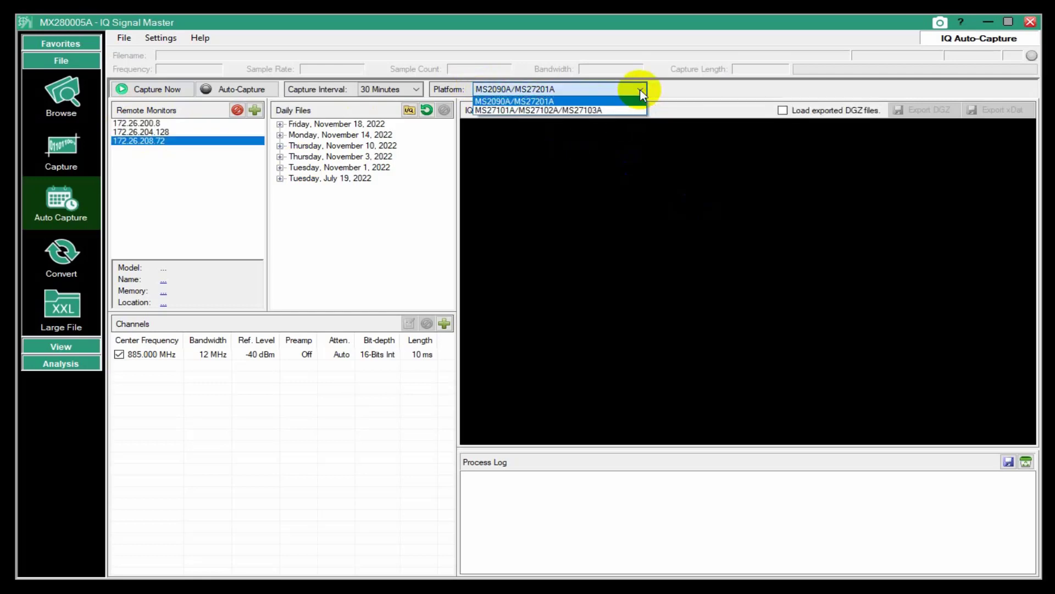
{"action": "left_click", "coordinate": [527, 110]}
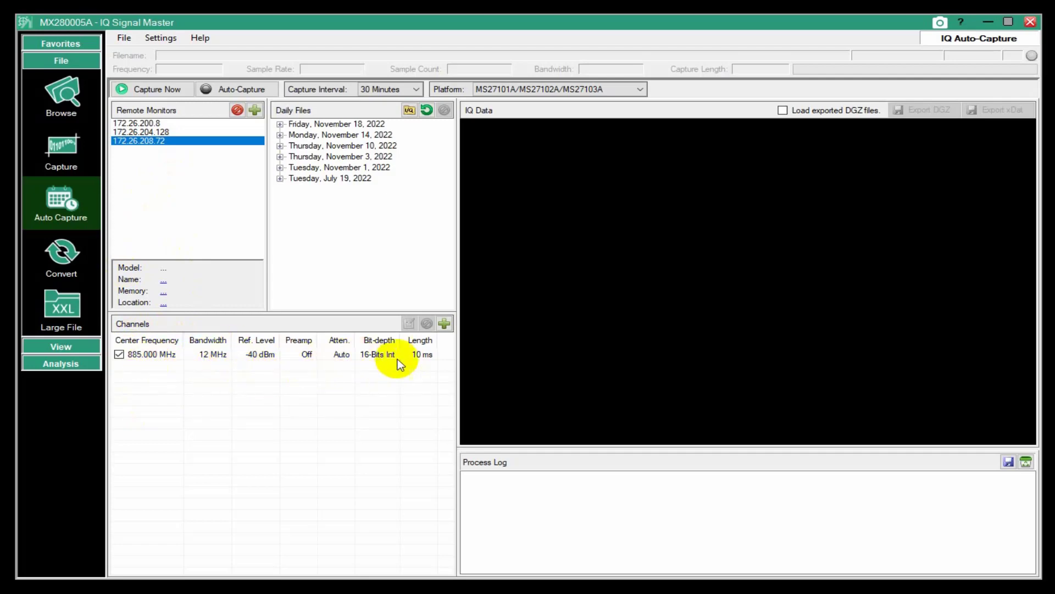
{"action": "left_click", "coordinate": [531, 92]}
{"action": "left_click", "coordinate": [500, 101]}
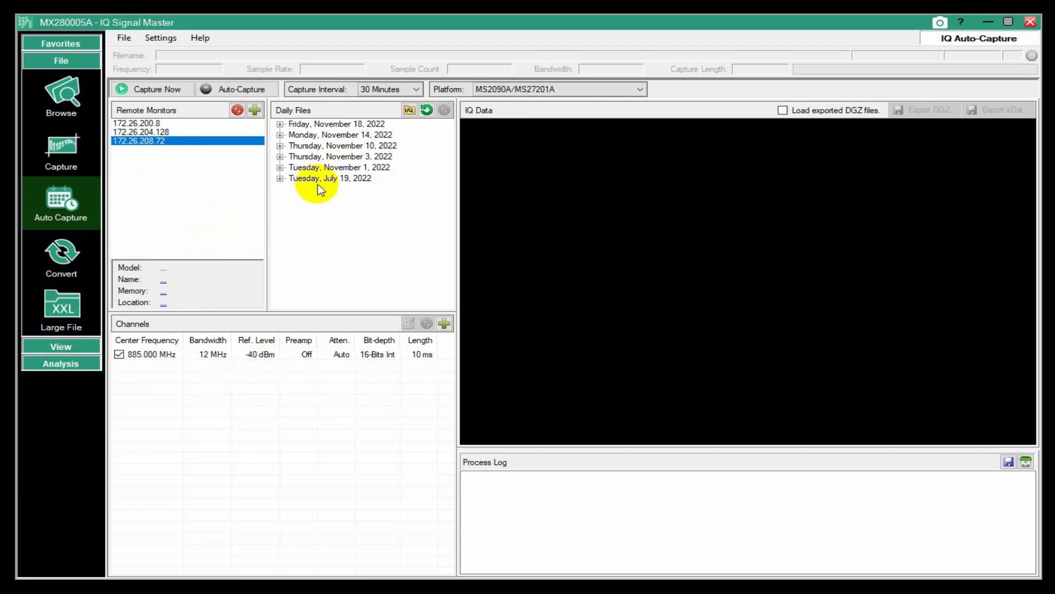
{"action": "left_click", "coordinate": [549, 89]}
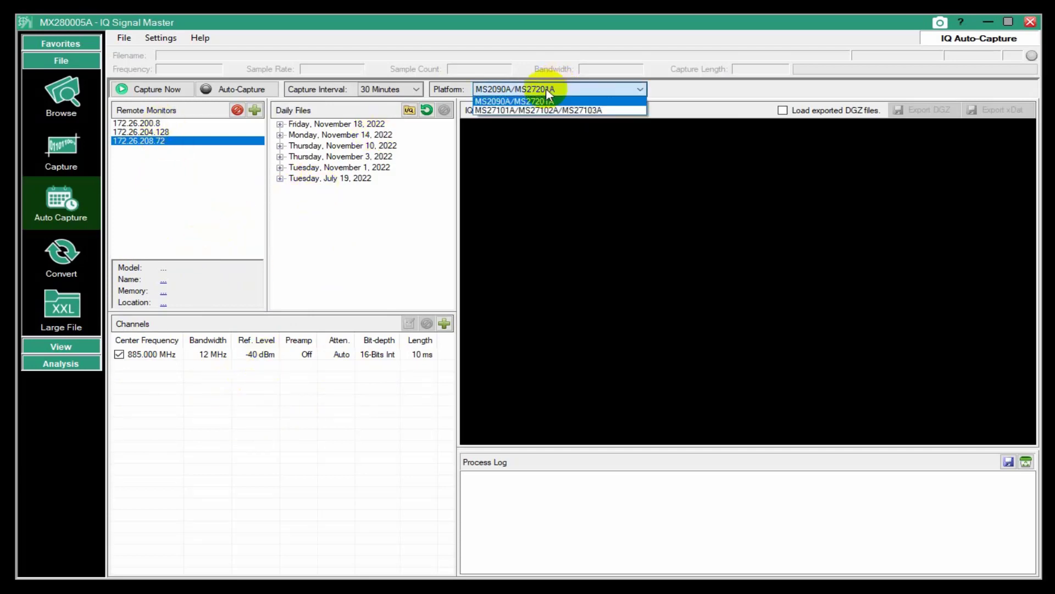
{"action": "left_click", "coordinate": [524, 110]}
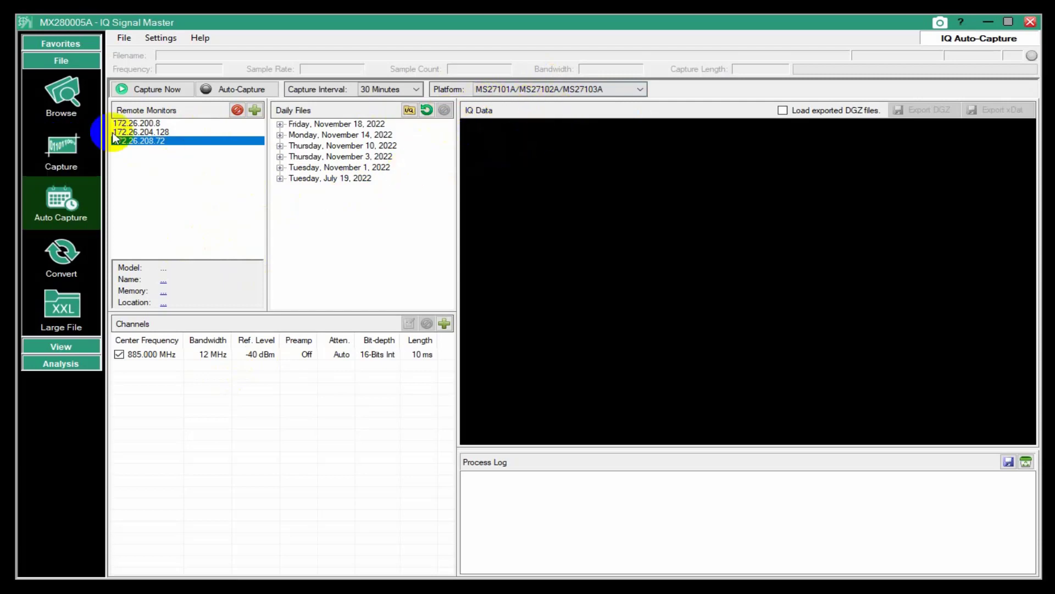
Step: Select monitor 172.26.200.8 to see its MS27102A details, then cancel the Add RSM dialog
{"action": "left_click", "coordinate": [138, 124]}
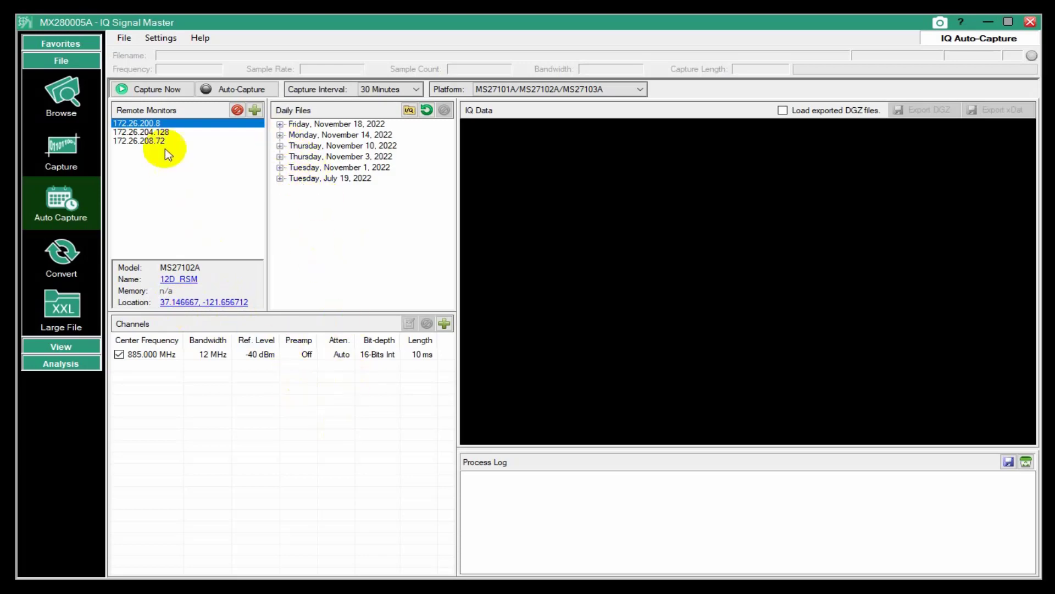
{"action": "left_click", "coordinate": [255, 110]}
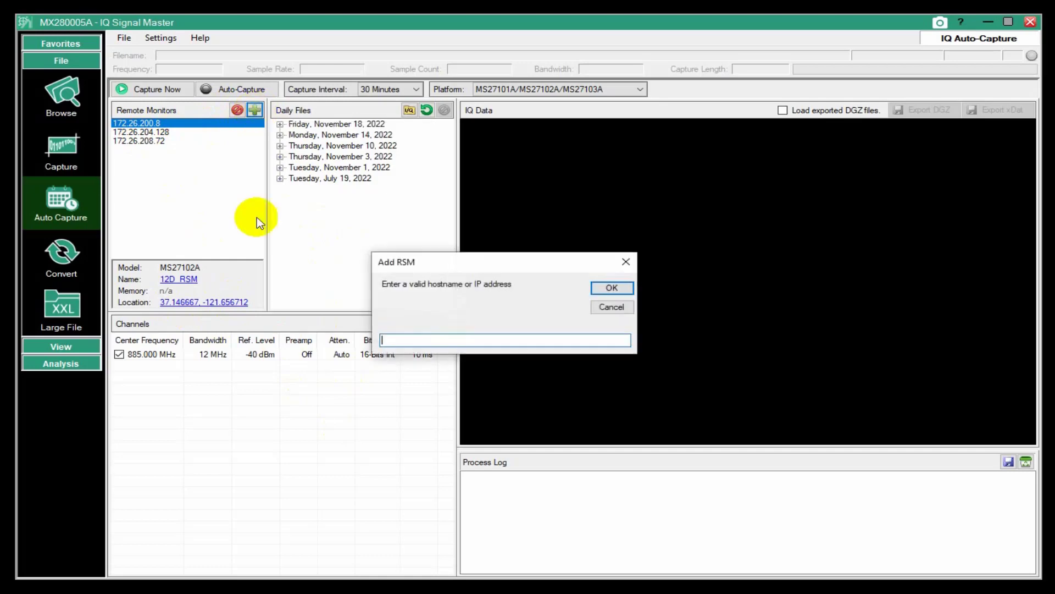
{"action": "left_click", "coordinate": [608, 306]}
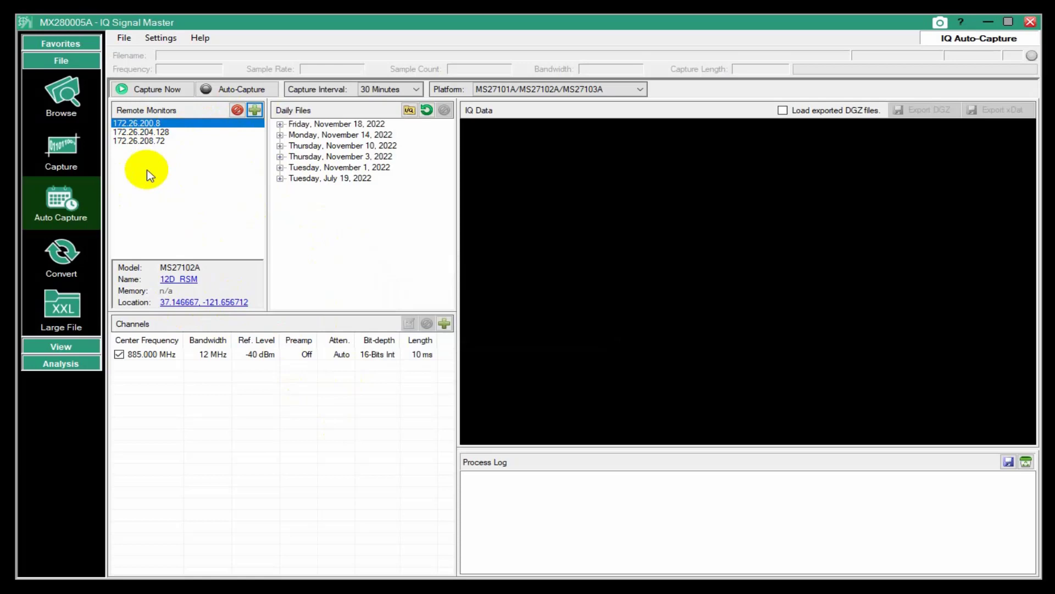
Step: Set the Capture Interval to 5 Minutes after trying 1 Minute and 24 Hours
{"action": "left_click", "coordinate": [416, 91]}
{"action": "left_click", "coordinate": [392, 101]}
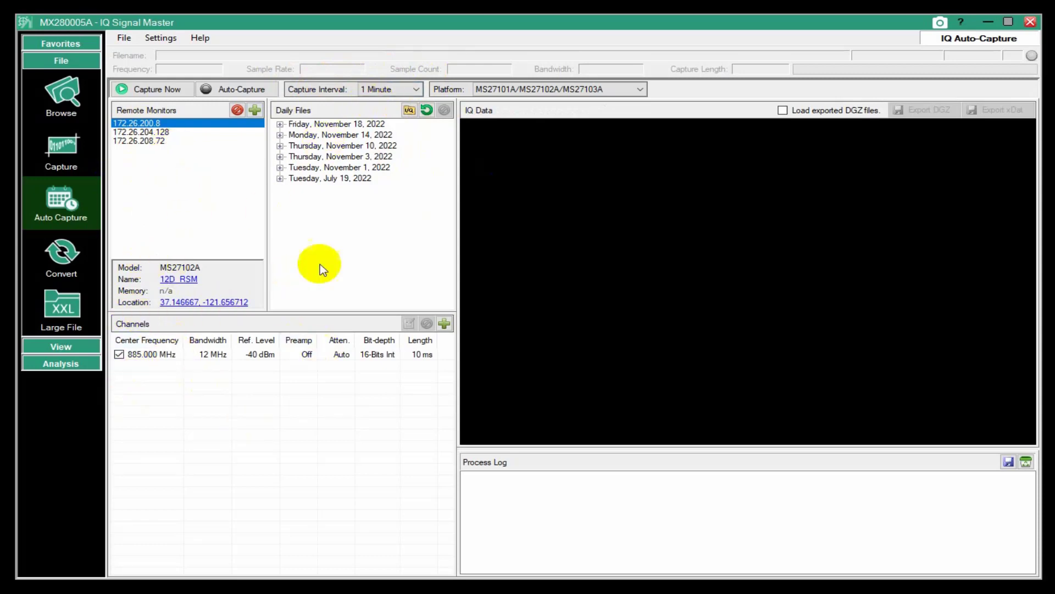
{"action": "left_click", "coordinate": [422, 93]}
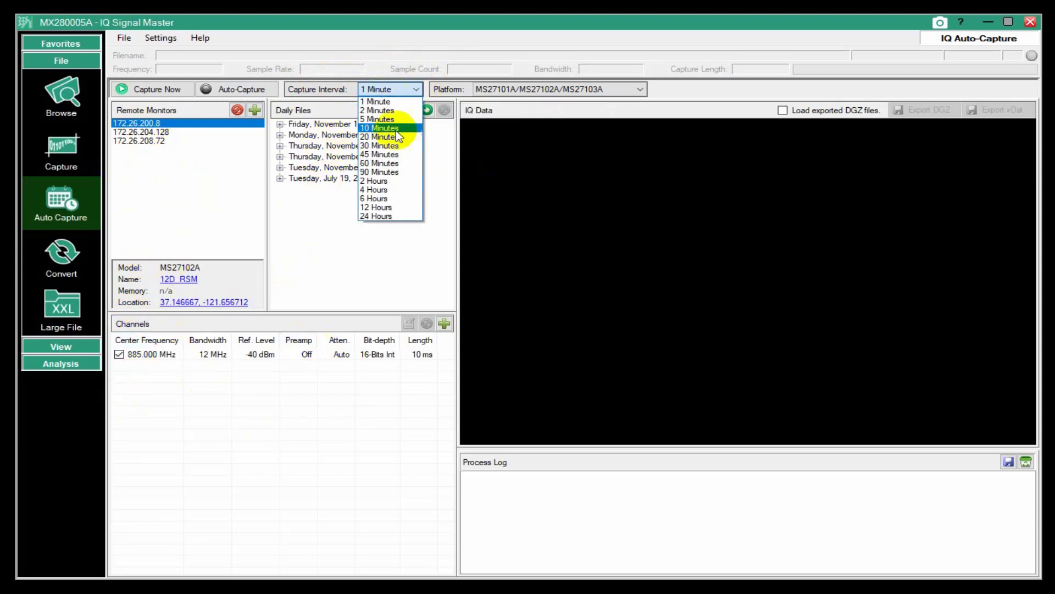
{"action": "left_click", "coordinate": [378, 216]}
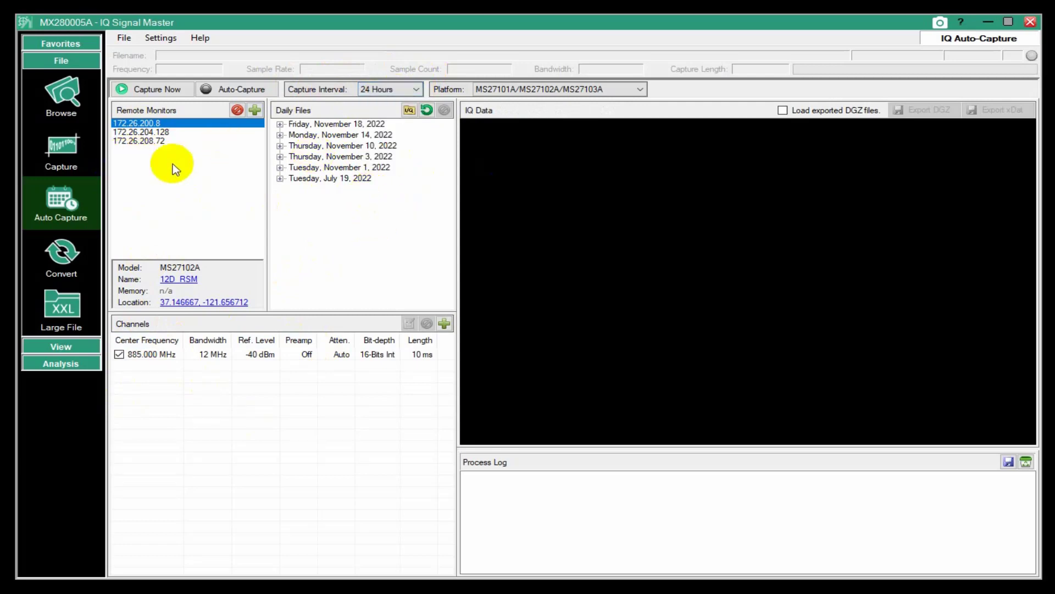
{"action": "left_click", "coordinate": [418, 89]}
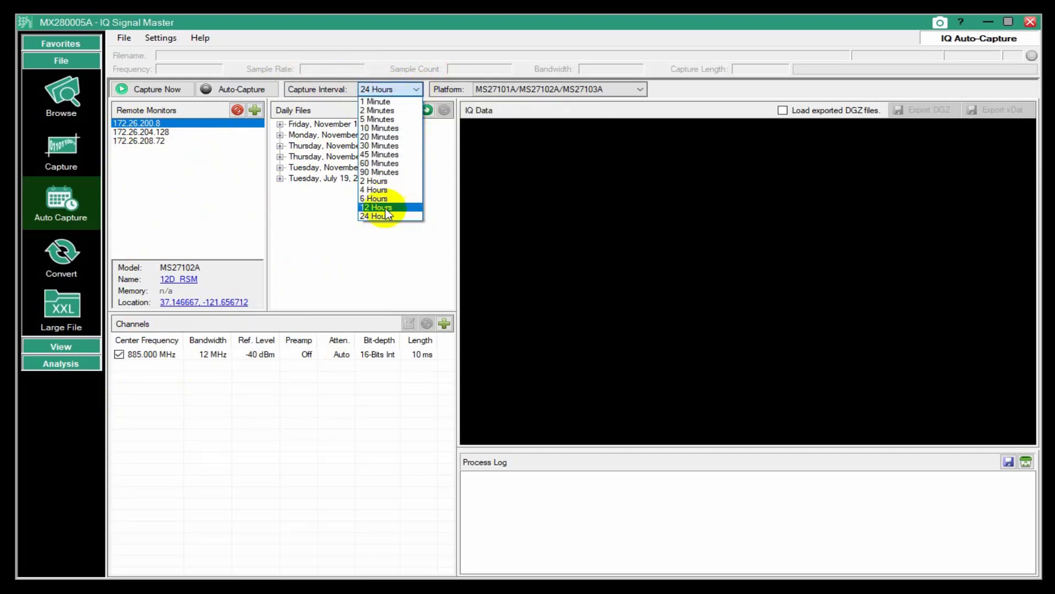
{"action": "left_click", "coordinate": [385, 115]}
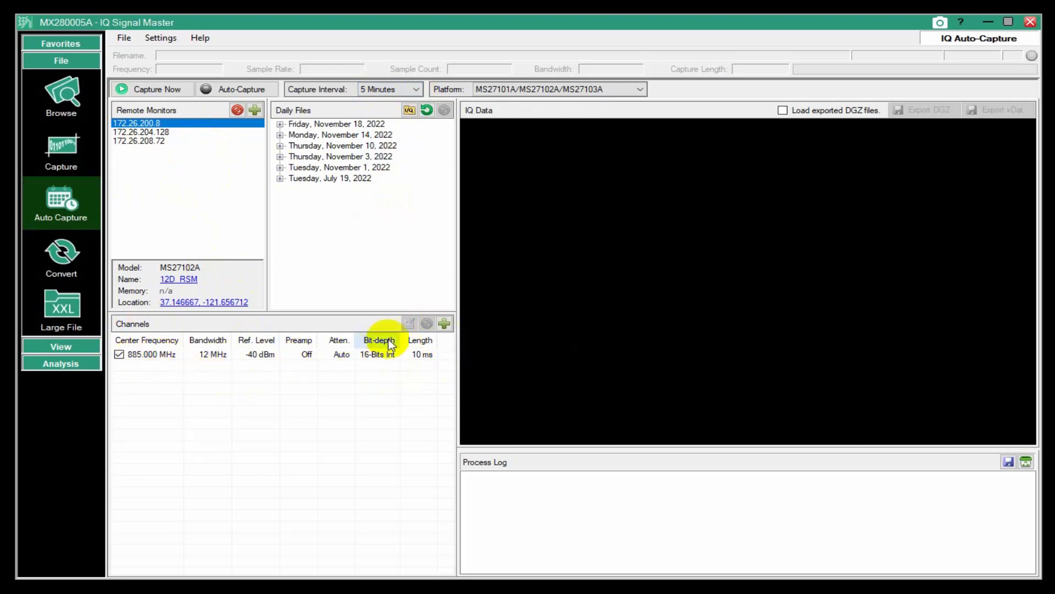
Step: Add an enabled 751 MHz capture channel with 13.3 MHz bandwidth and 16-Bits Int depth
{"action": "left_click", "coordinate": [451, 328]}
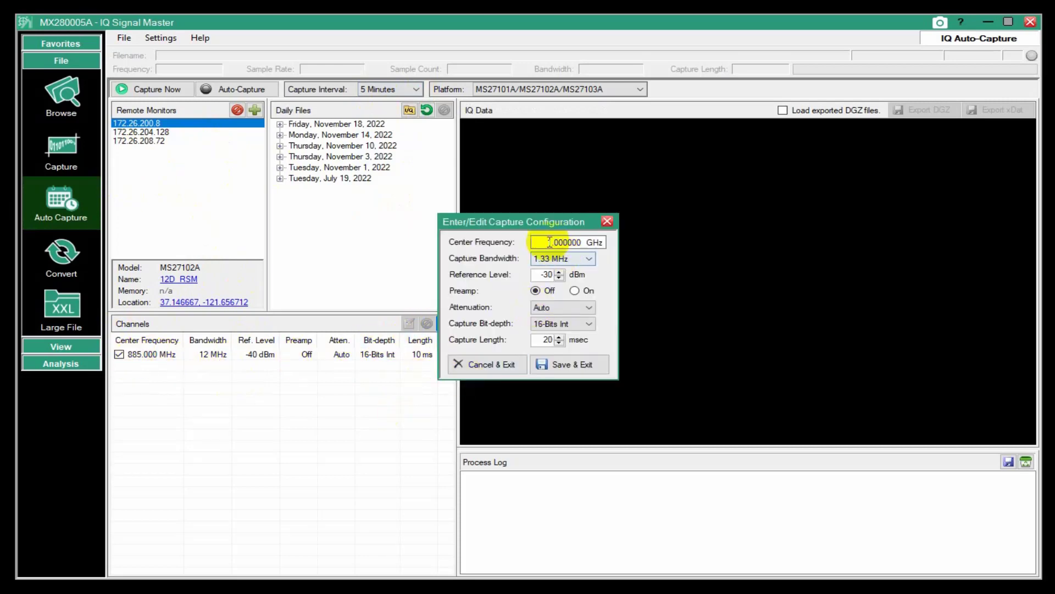
{"action": "type", "text": "751 MHz"}
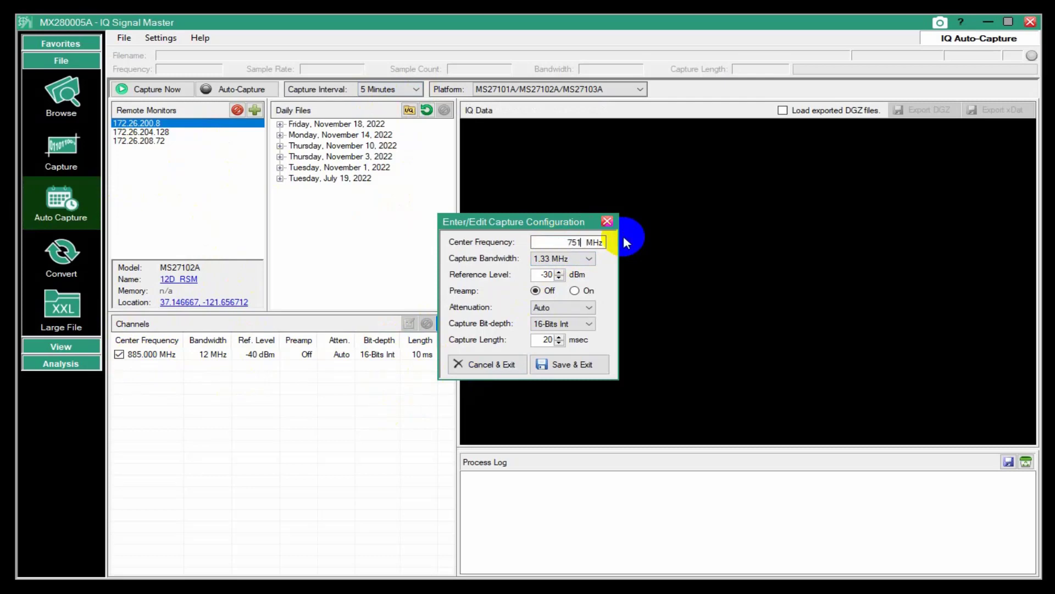
{"action": "left_click", "coordinate": [586, 260]}
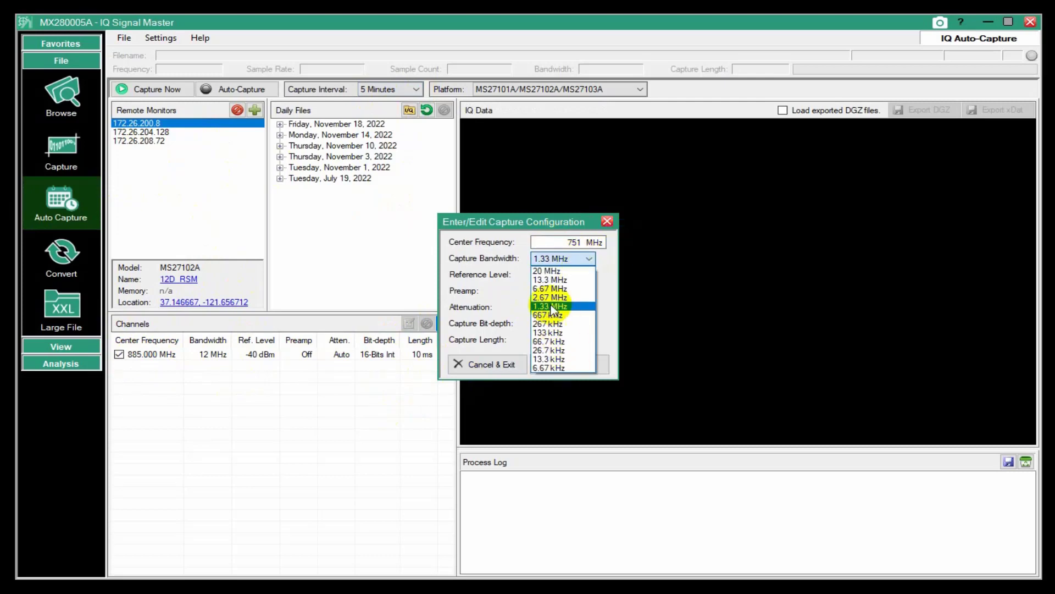
{"action": "left_click", "coordinate": [561, 281]}
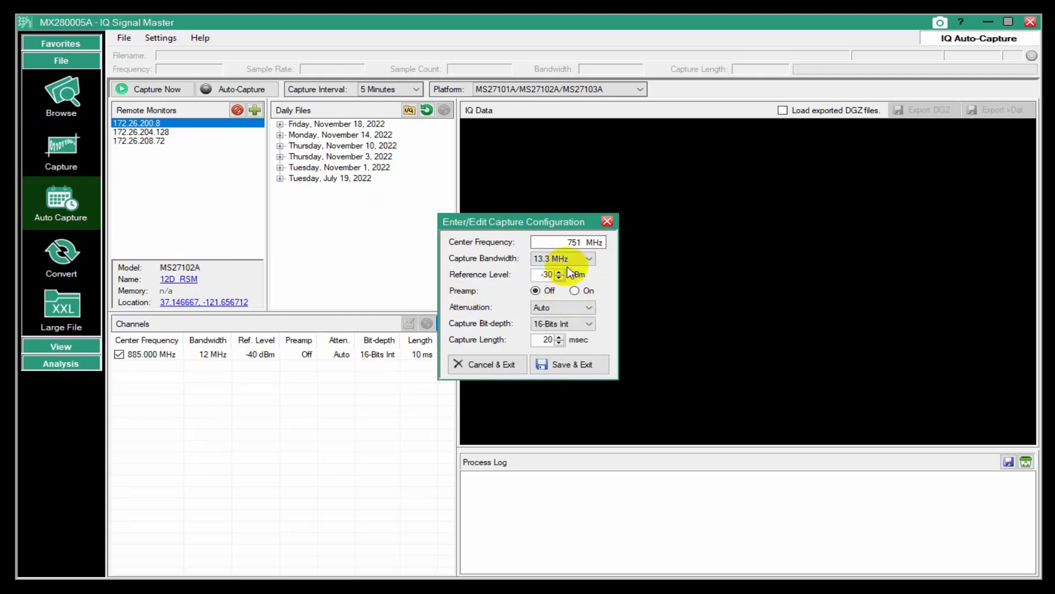
{"action": "left_click", "coordinate": [561, 373]}
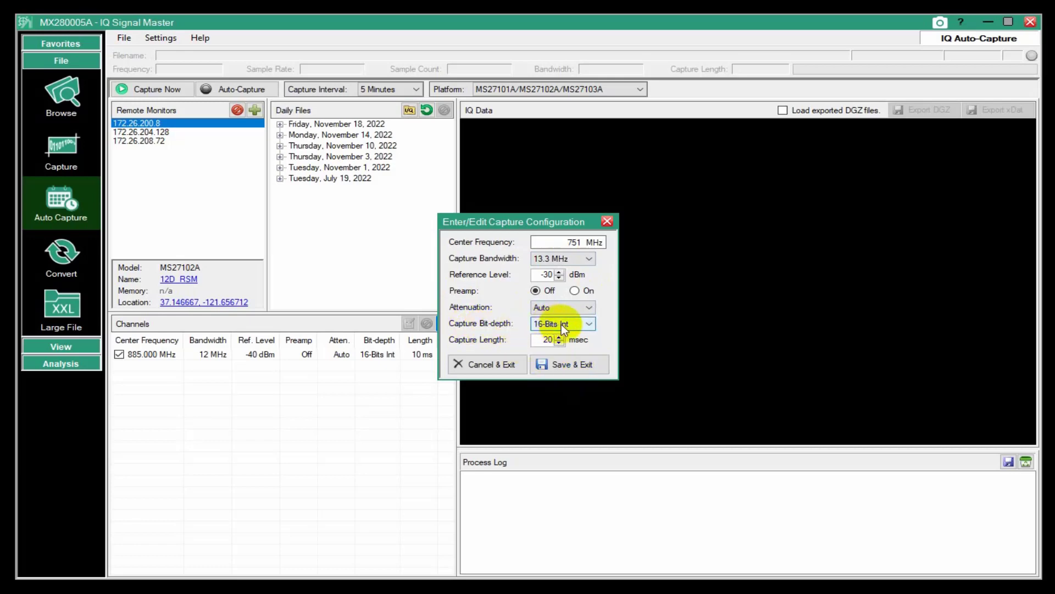
{"action": "left_click", "coordinate": [584, 324]}
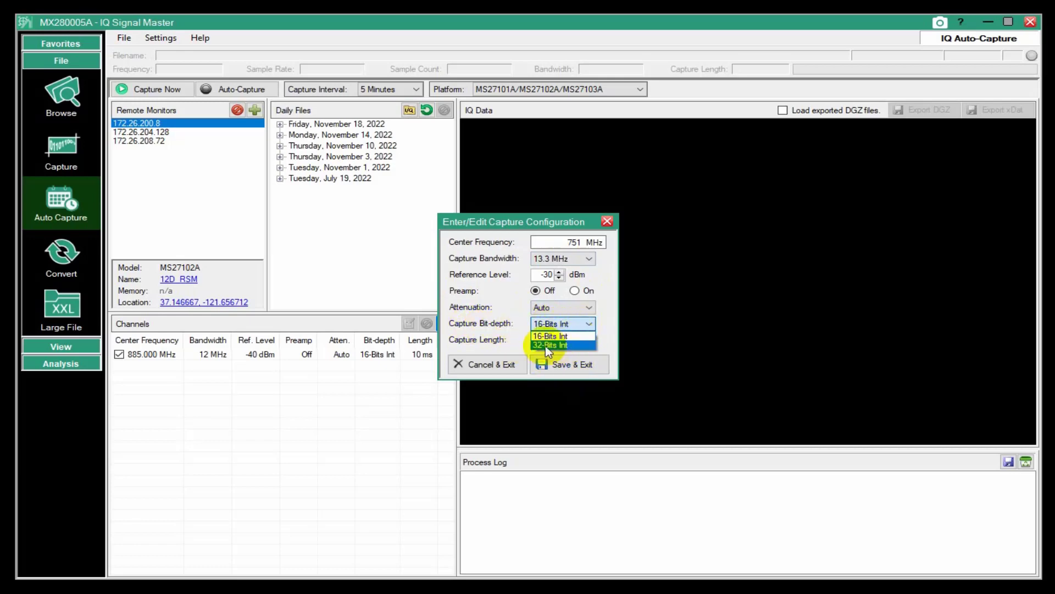
{"action": "left_click", "coordinate": [553, 322]}
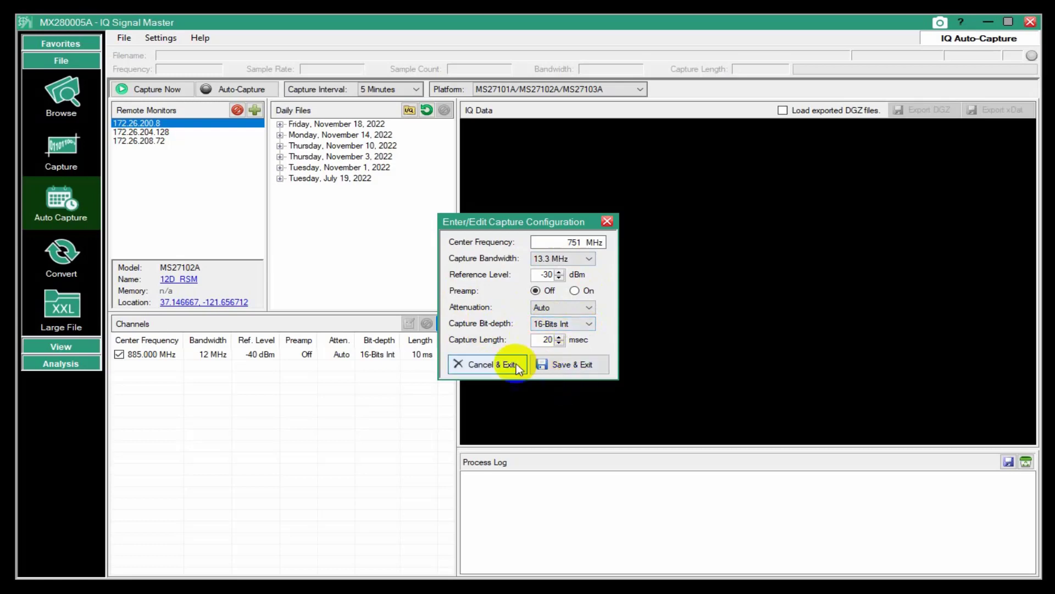
{"action": "left_click", "coordinate": [572, 366]}
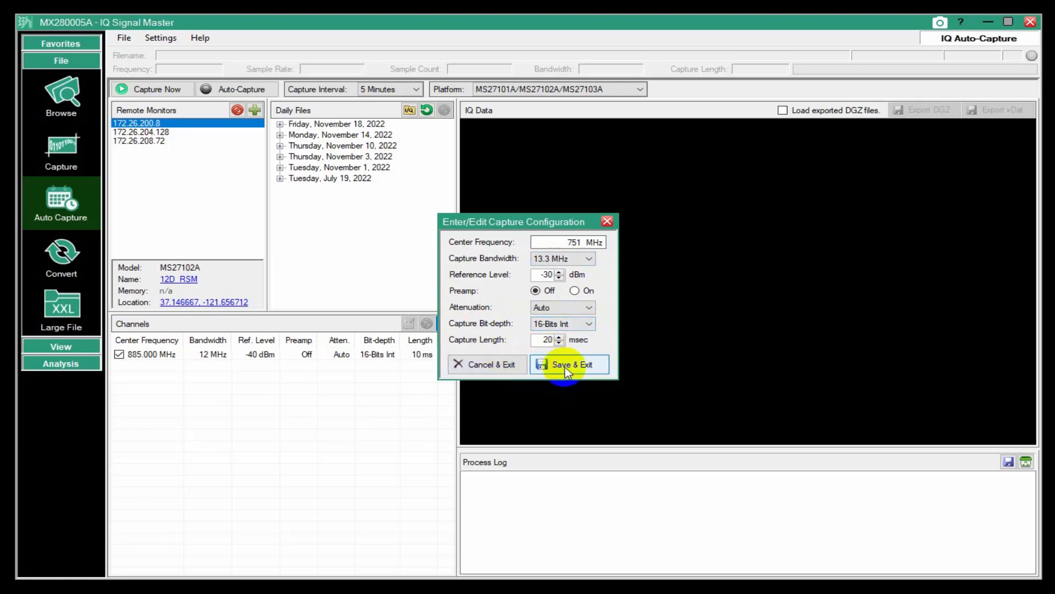
{"action": "left_click", "coordinate": [565, 367]}
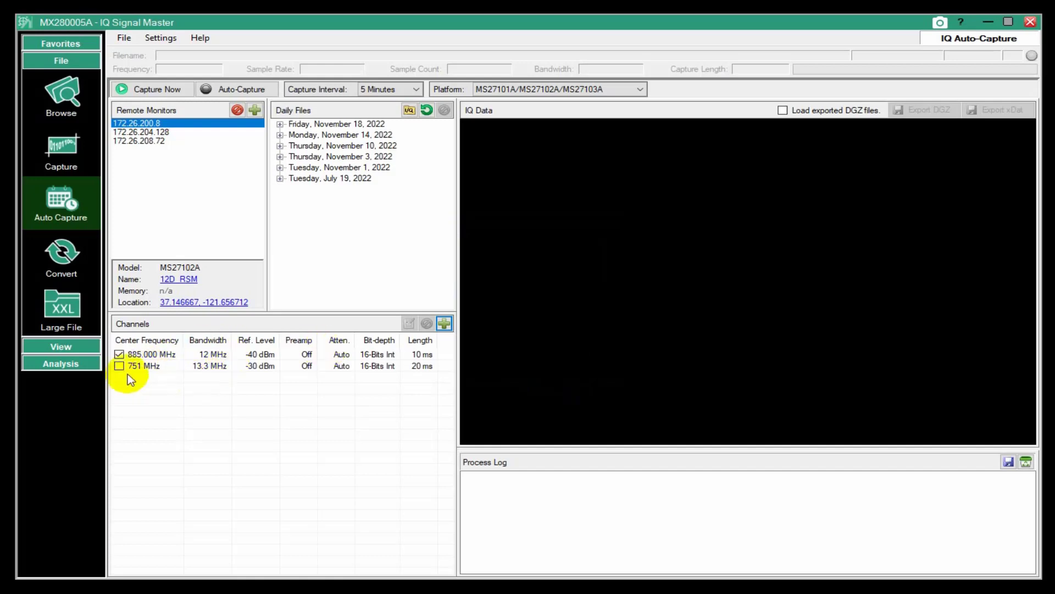
{"action": "left_click", "coordinate": [119, 366]}
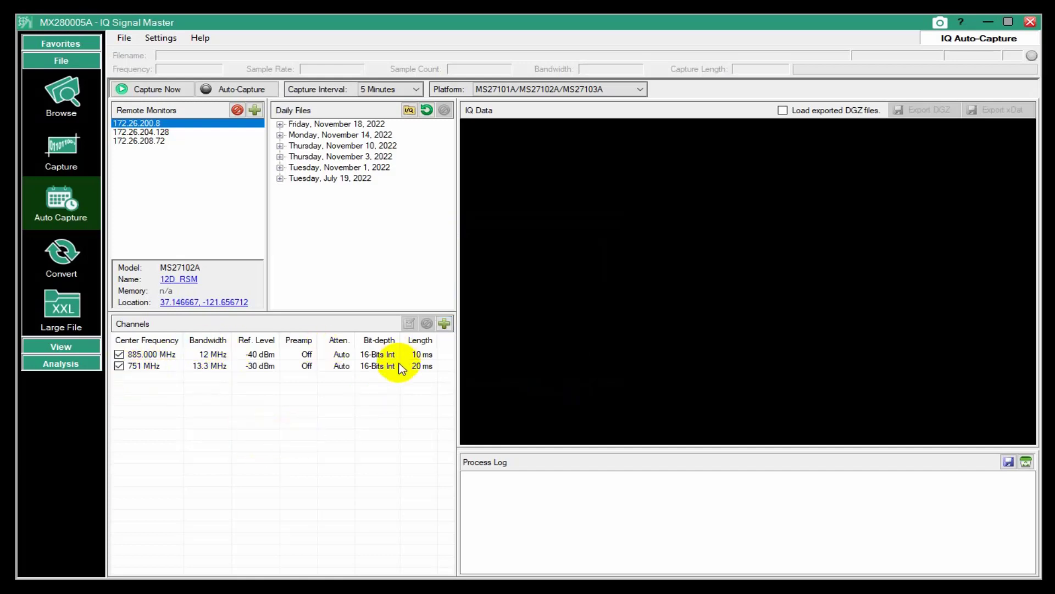
Step: Re-save the 885 MHz channel settings and review the 751 MHz channel without changes
{"action": "double_click", "coordinate": [146, 354]}
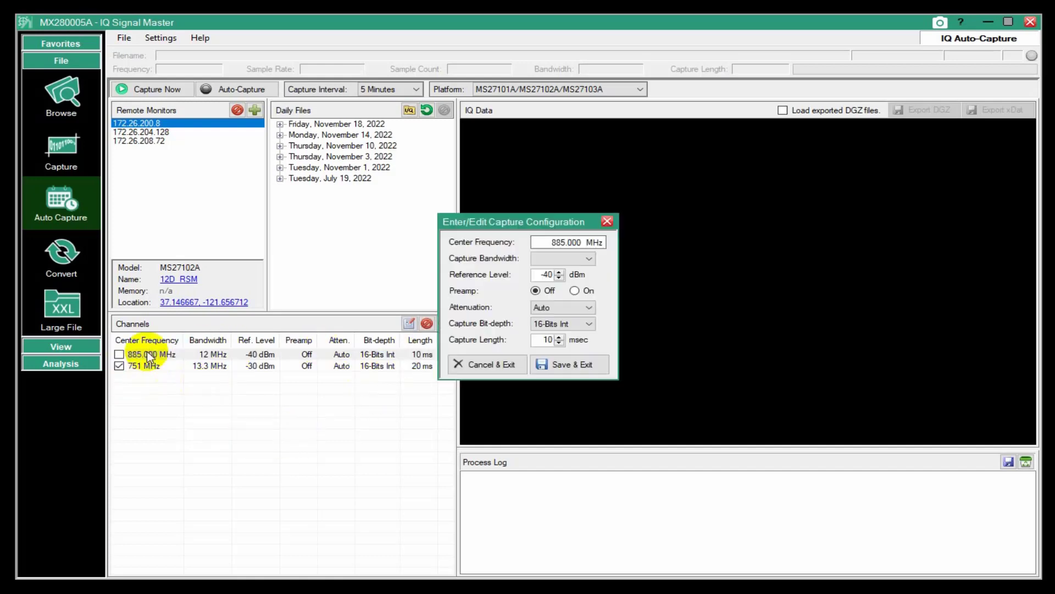
{"action": "left_click", "coordinate": [556, 371]}
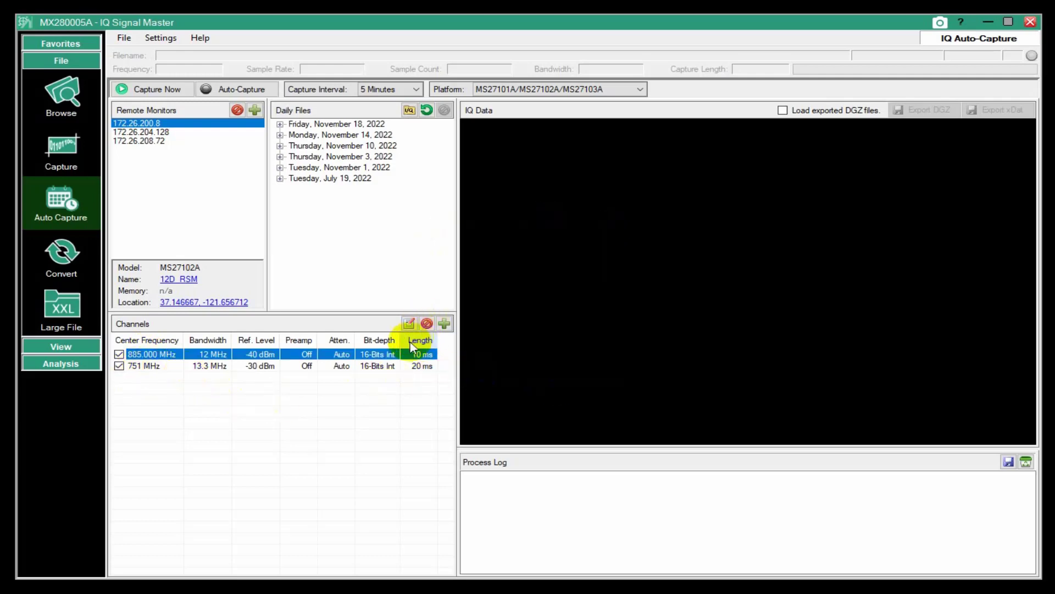
{"action": "left_click", "coordinate": [388, 366]}
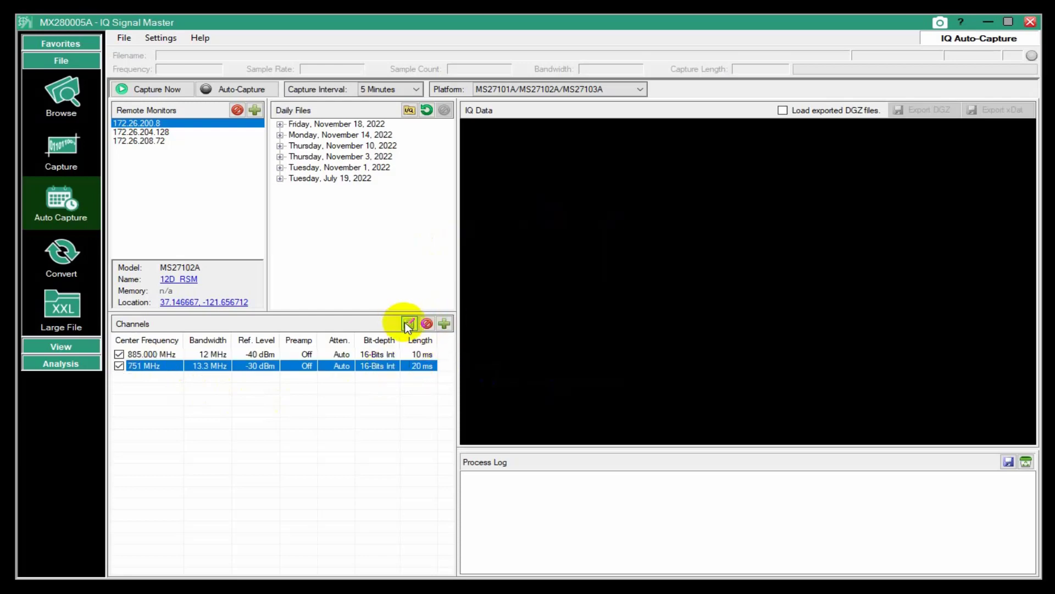
{"action": "left_click", "coordinate": [408, 324]}
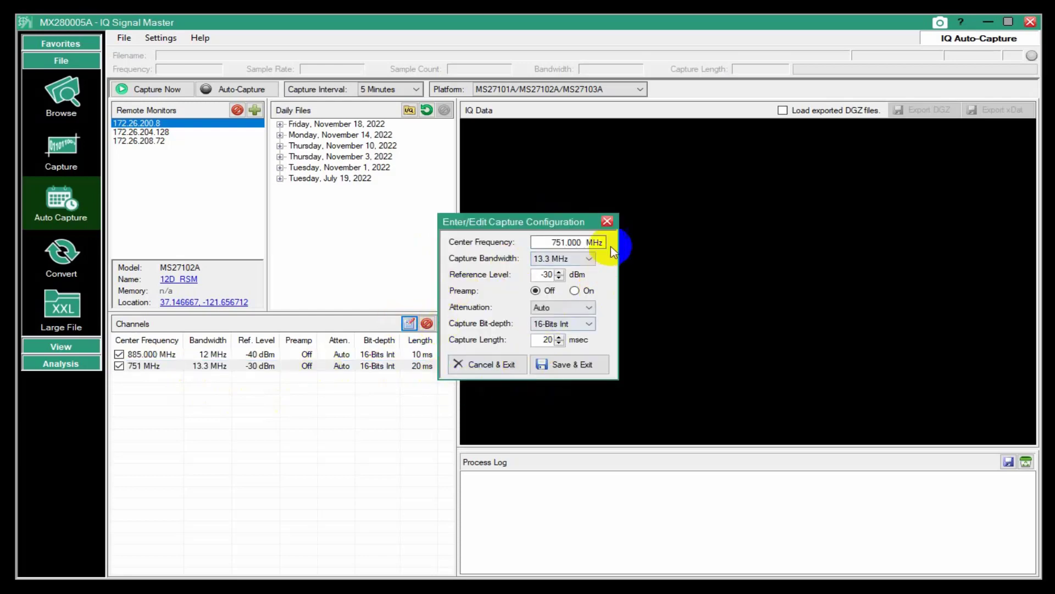
{"action": "left_click", "coordinate": [607, 221]}
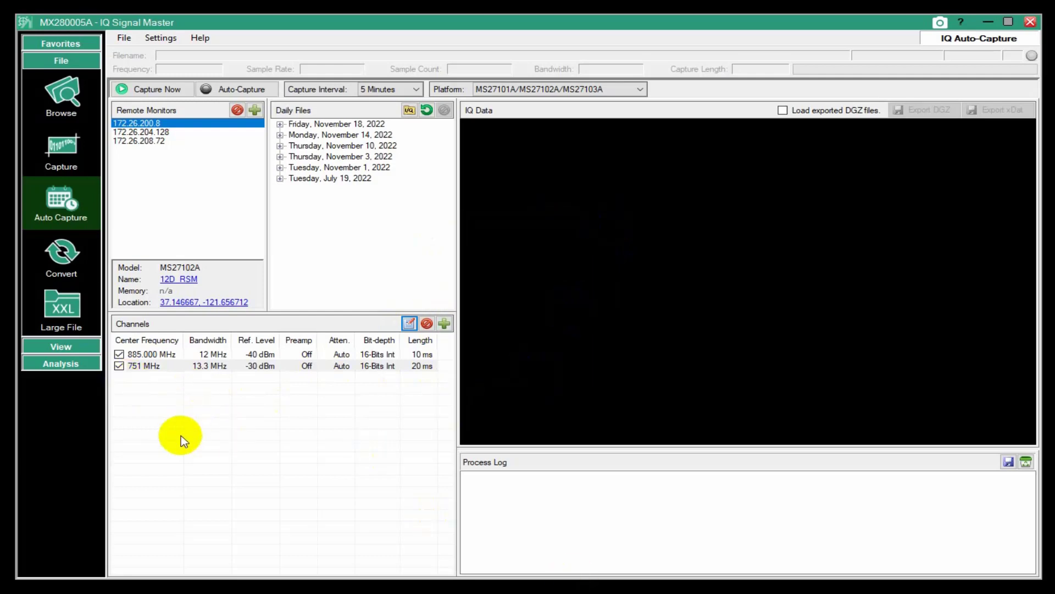
Step: Disable the 751 MHz channel and run Capture Now across all three monitors
{"action": "left_click", "coordinate": [120, 367]}
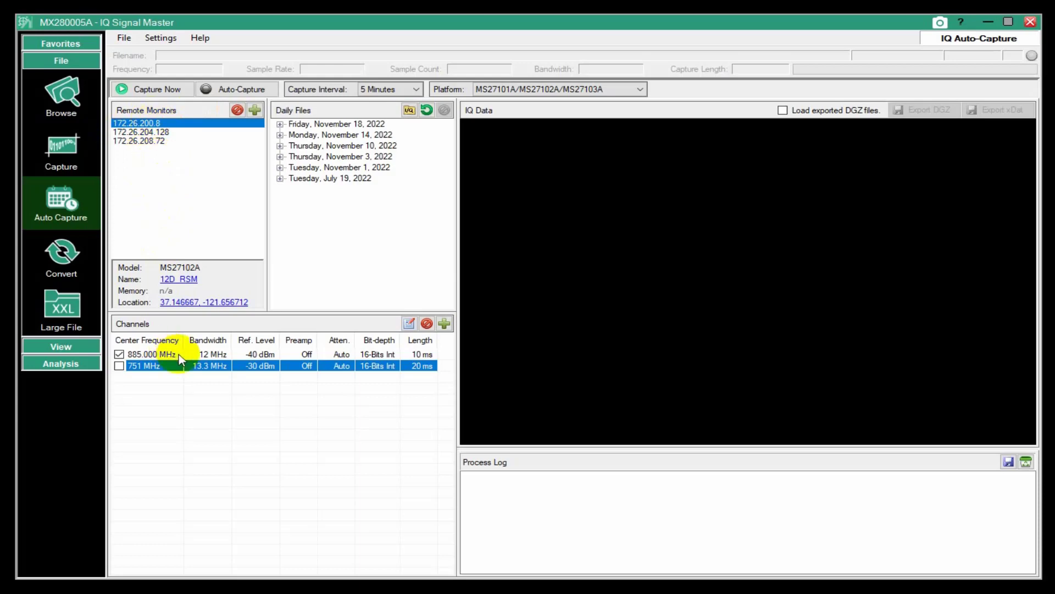
{"action": "left_click", "coordinate": [156, 89]}
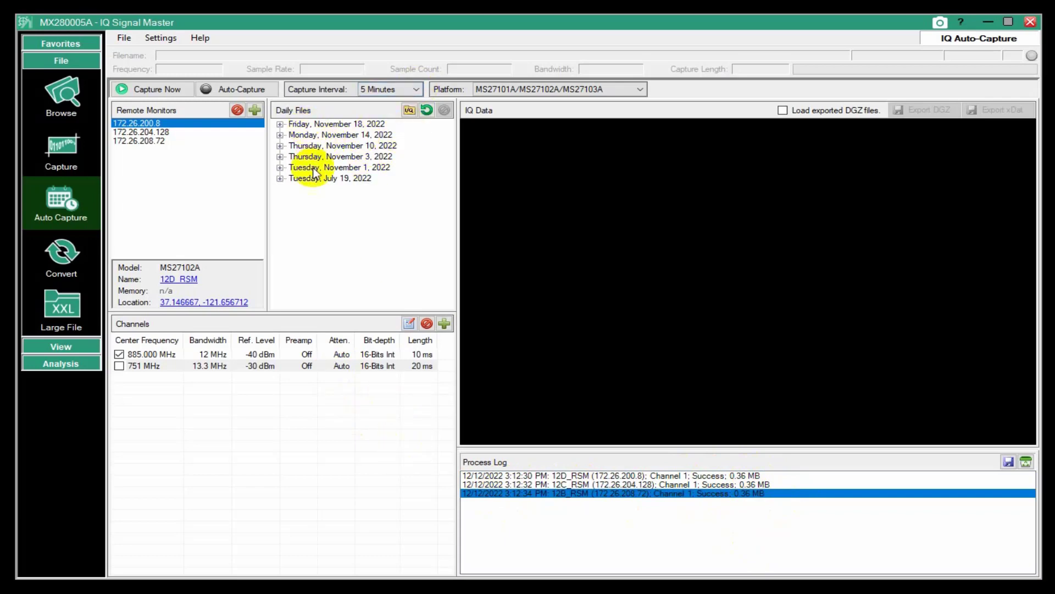
Step: Refresh Daily Files, expand December 12, 2022, and compare 12D_RSM, 12C_RSM and 12B_RSM spectra
{"action": "left_click", "coordinate": [428, 111]}
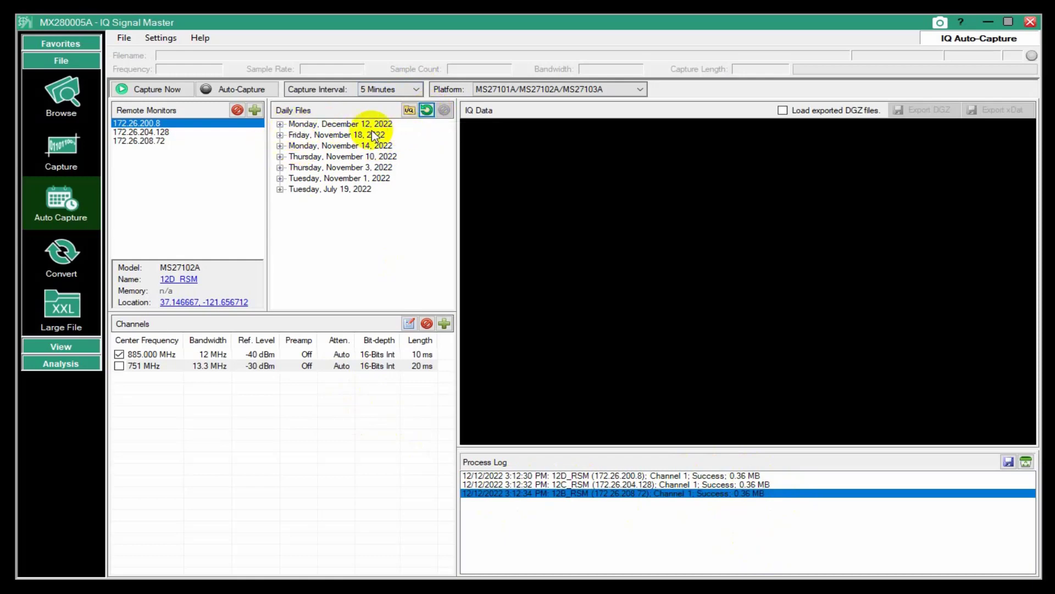
{"action": "left_click", "coordinate": [281, 125]}
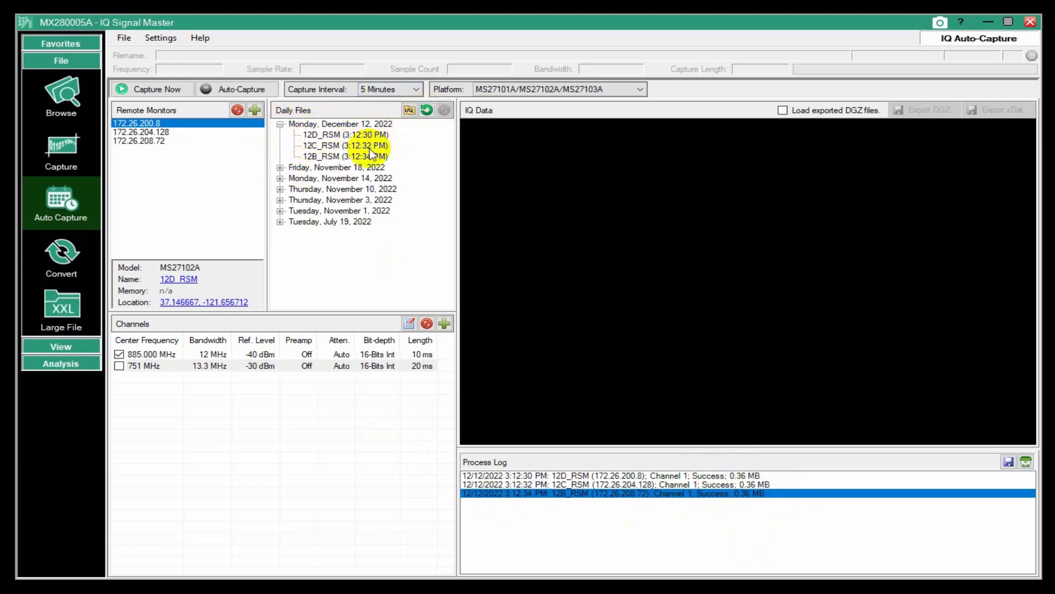
{"action": "left_click", "coordinate": [329, 134]}
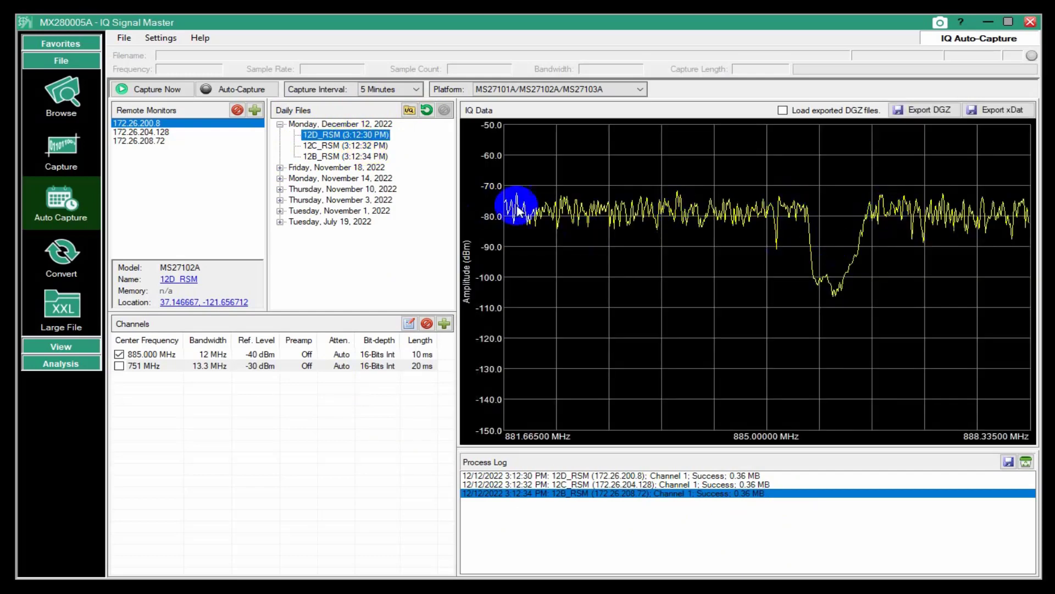
{"action": "left_click", "coordinate": [330, 146]}
{"action": "left_click", "coordinate": [338, 156]}
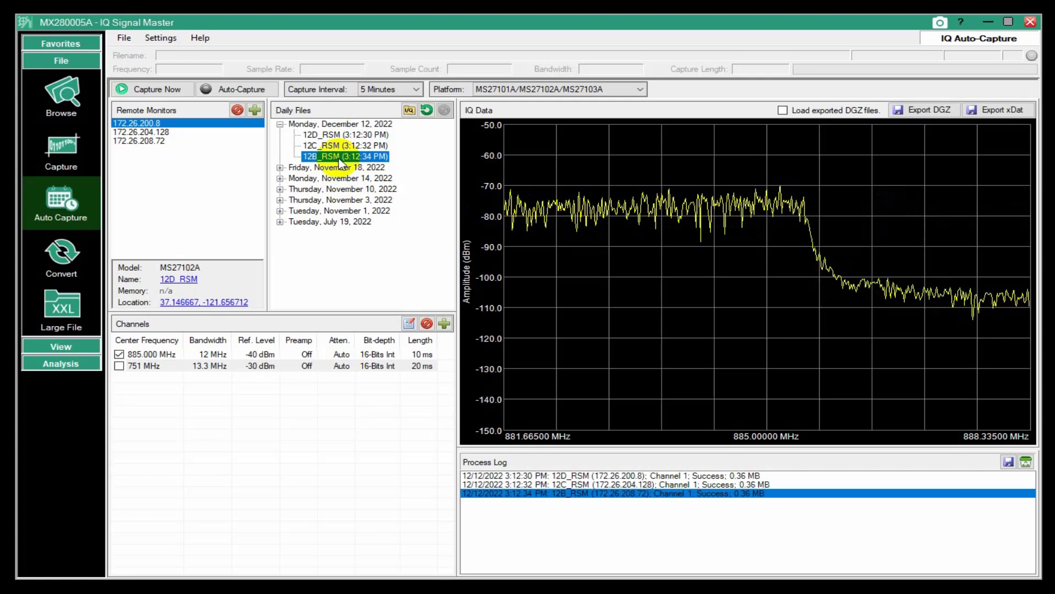
{"action": "left_click", "coordinate": [339, 146]}
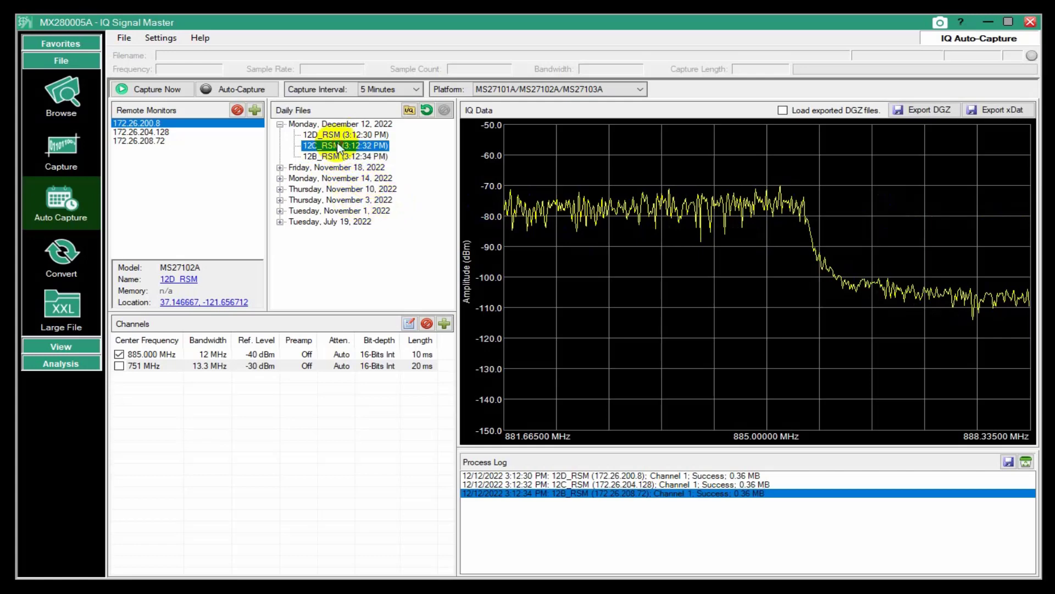
{"action": "left_click", "coordinate": [333, 134]}
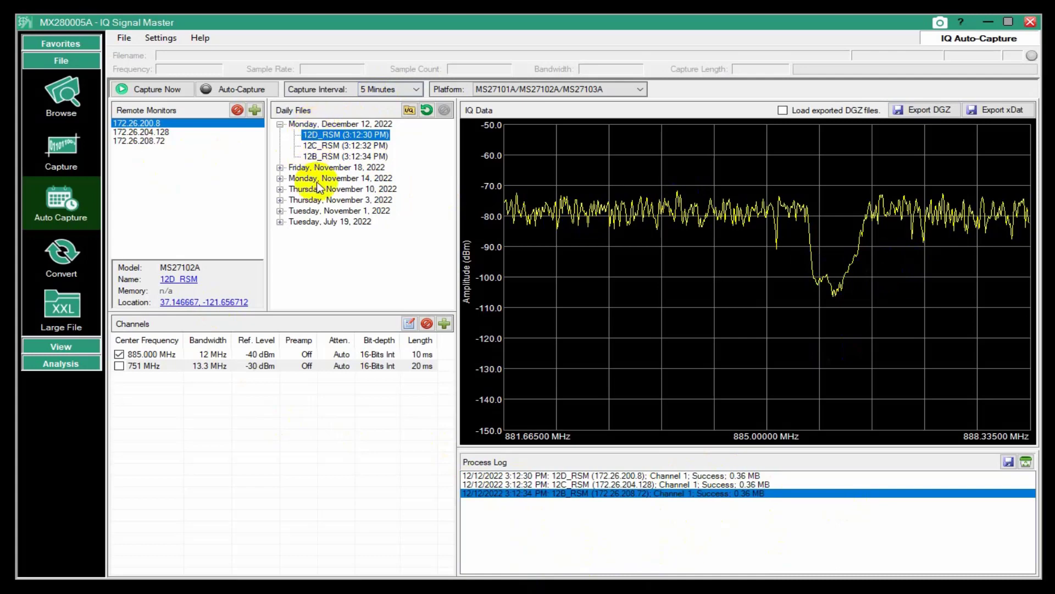
{"action": "left_click", "coordinate": [363, 145]}
{"action": "left_click", "coordinate": [366, 157]}
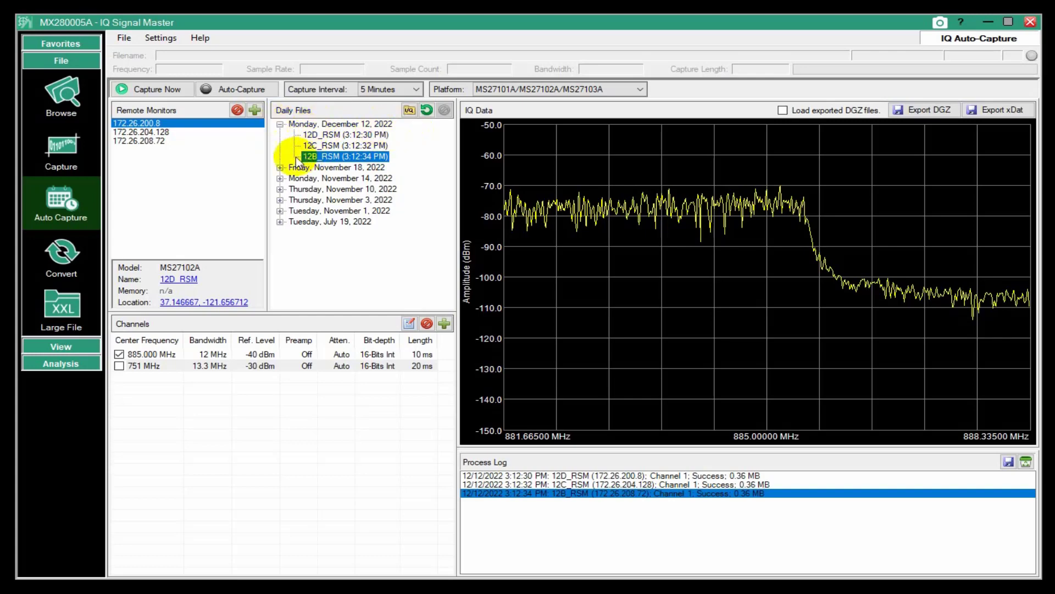
Step: Expand November 18 and November 10, plot several captures, ending on 12C_RSM (6:01:04 PM)
{"action": "left_click", "coordinate": [280, 168]}
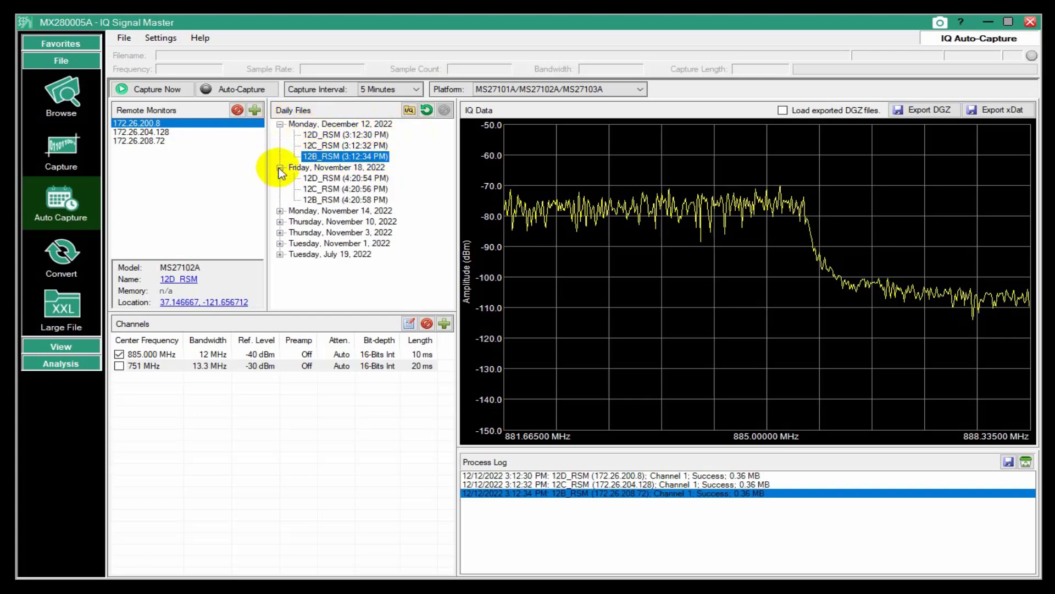
{"action": "left_click", "coordinate": [280, 222]}
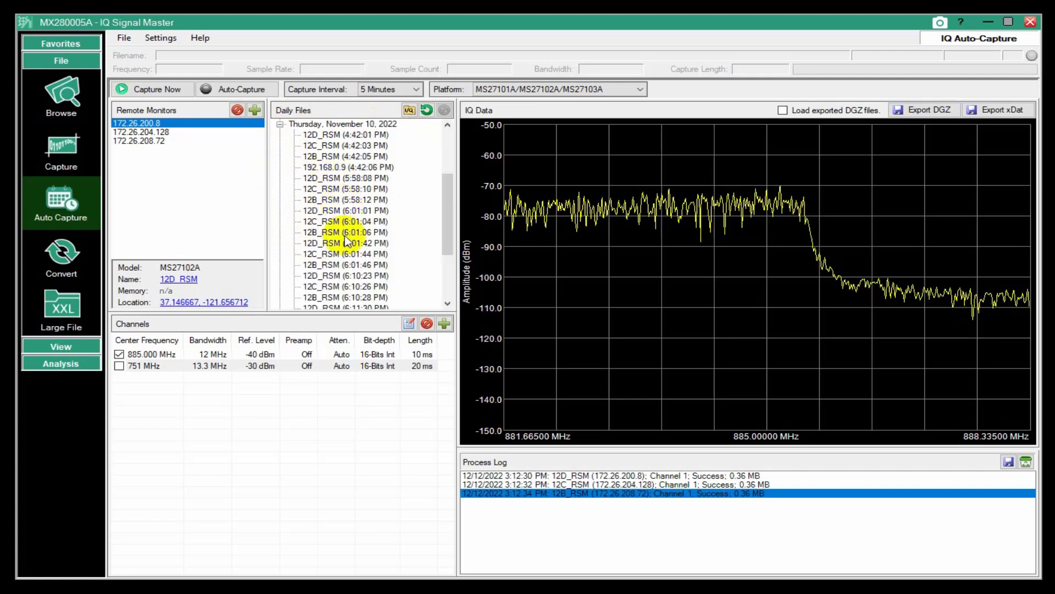
{"action": "left_click_drag", "start_coordinate": [444, 190], "coordinate": [448, 168]}
{"action": "left_click", "coordinate": [338, 212]}
{"action": "left_click", "coordinate": [341, 223]}
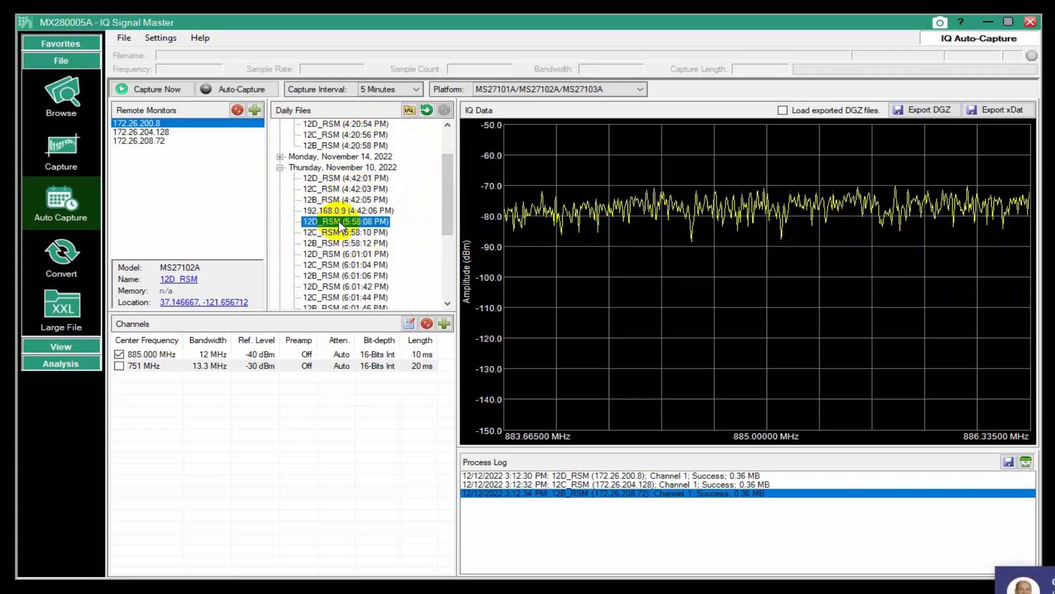
{"action": "left_click", "coordinate": [344, 232]}
{"action": "left_click", "coordinate": [346, 276]}
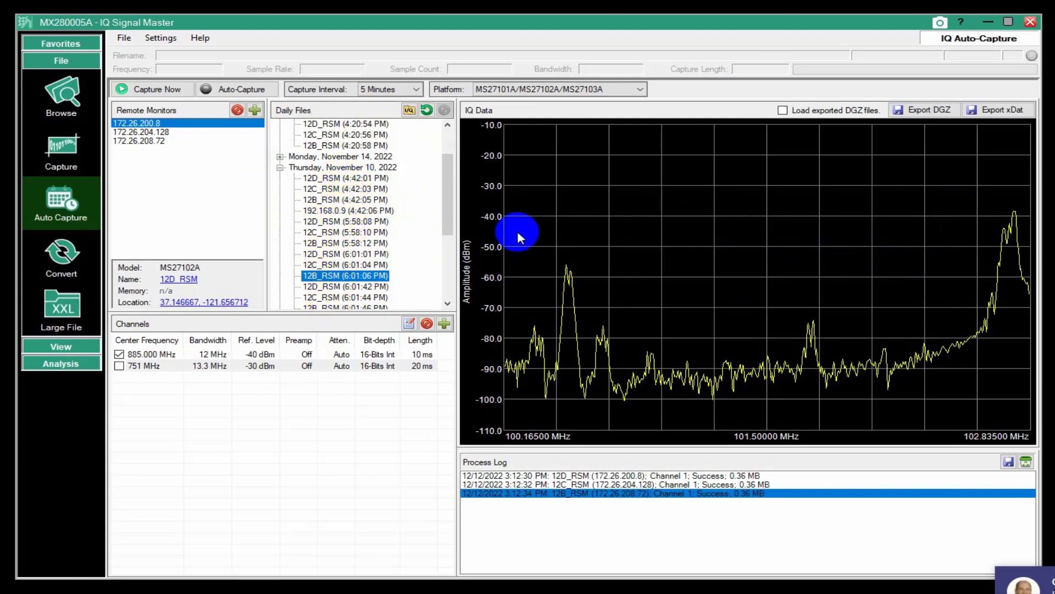
{"action": "left_click", "coordinate": [325, 265]}
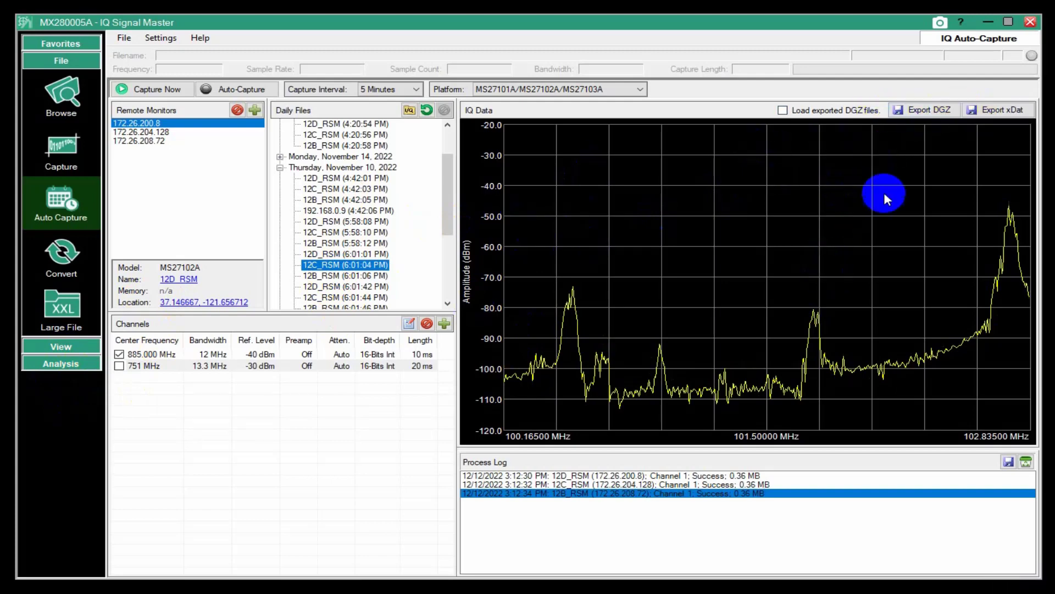
Step: Enable Load exported DGZ files and export the 12C_RSM capture to DGZ with the suggested name
{"action": "left_click", "coordinate": [782, 110]}
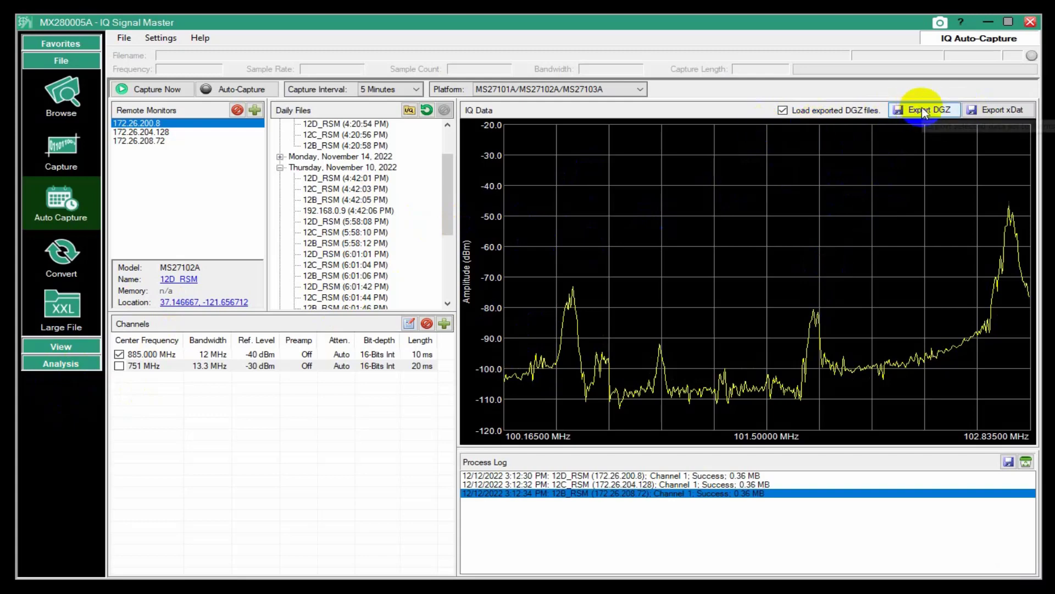
{"action": "scroll", "coordinate": [388, 245], "scroll_direction": "down", "scroll_amount": 1}
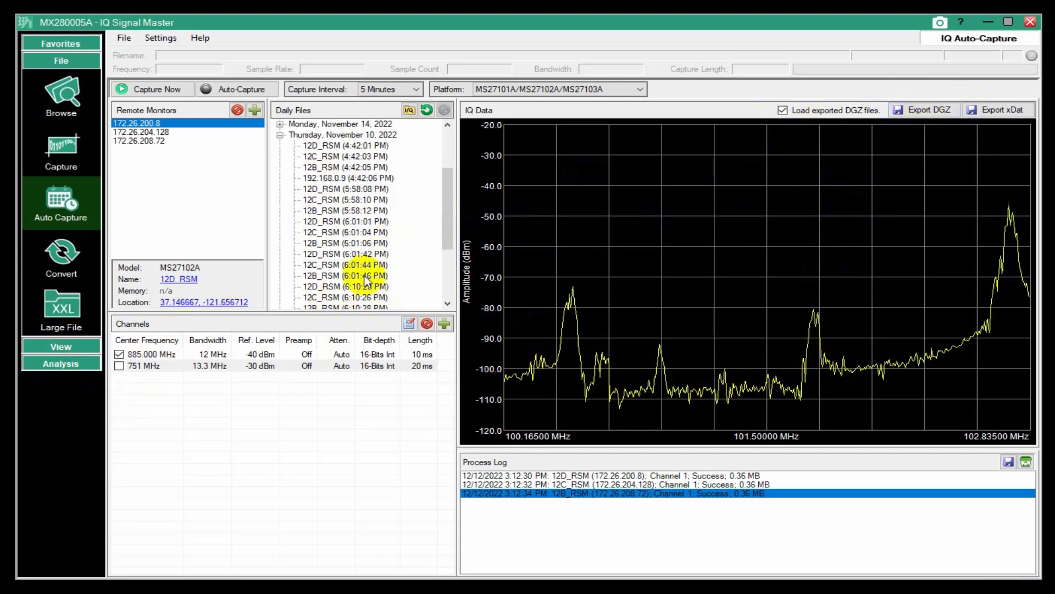
{"action": "left_click_drag", "start_coordinate": [447, 208], "coordinate": [446, 235]}
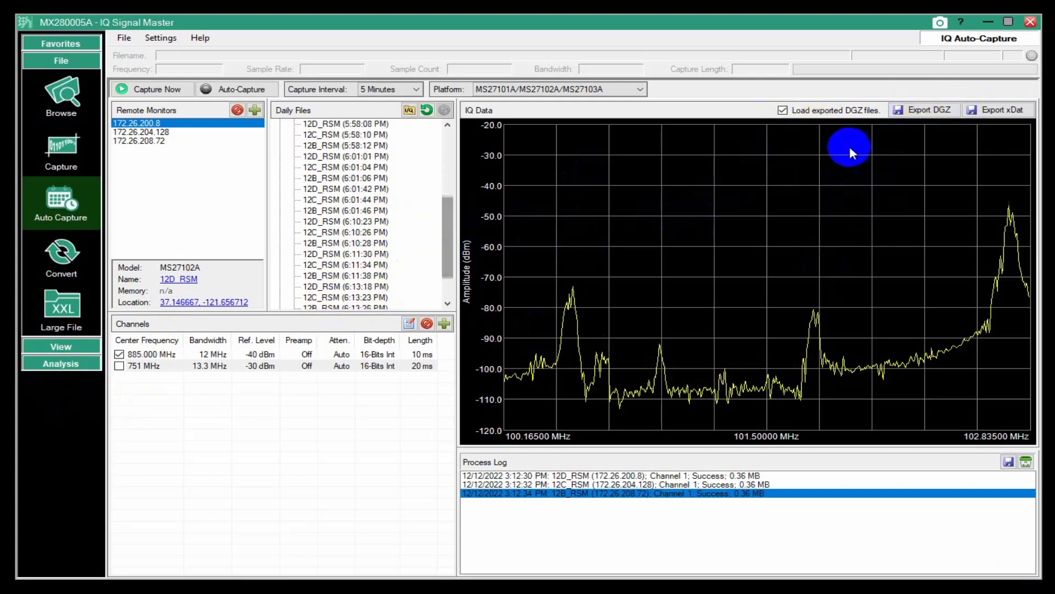
{"action": "left_click", "coordinate": [925, 110]}
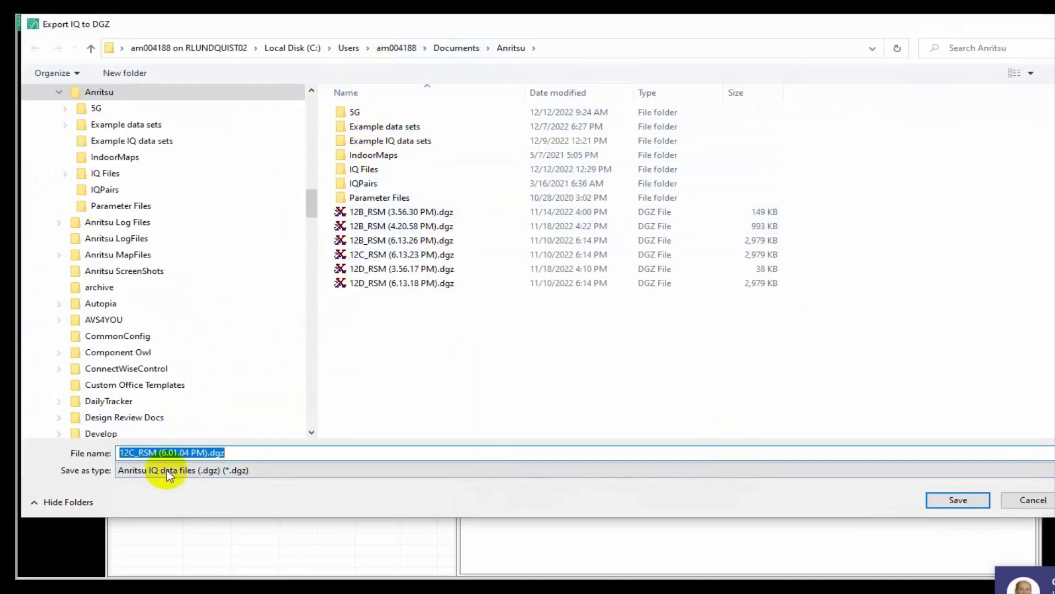
{"action": "left_click", "coordinate": [961, 499]}
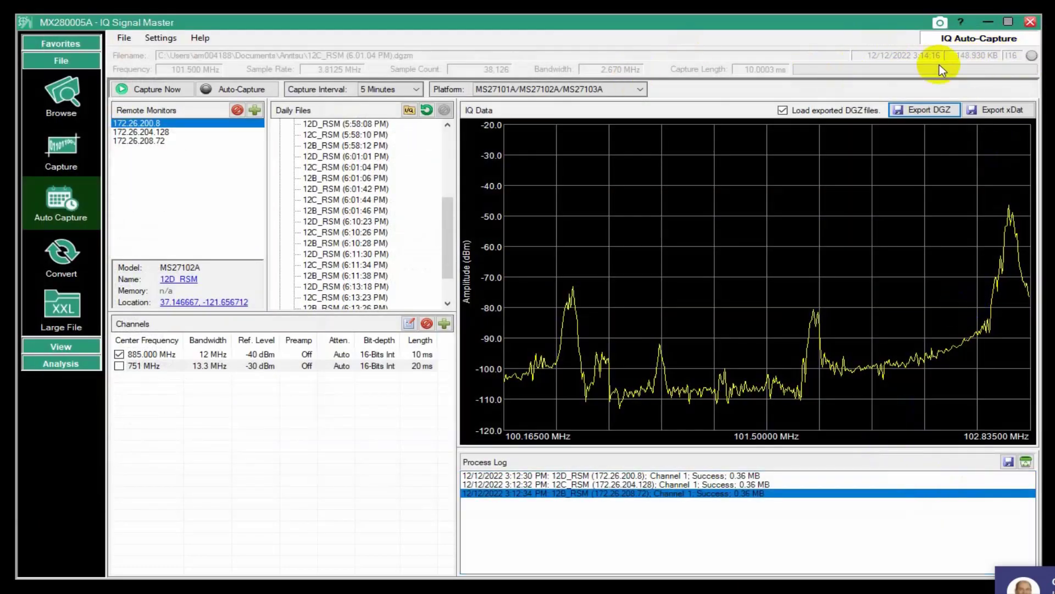
{"action": "left_click", "coordinate": [65, 365]}
Step: Play back the loaded 12C_RSM file from the View section's Playback page
{"action": "left_click", "coordinate": [70, 347]}
{"action": "left_click", "coordinate": [72, 435]}
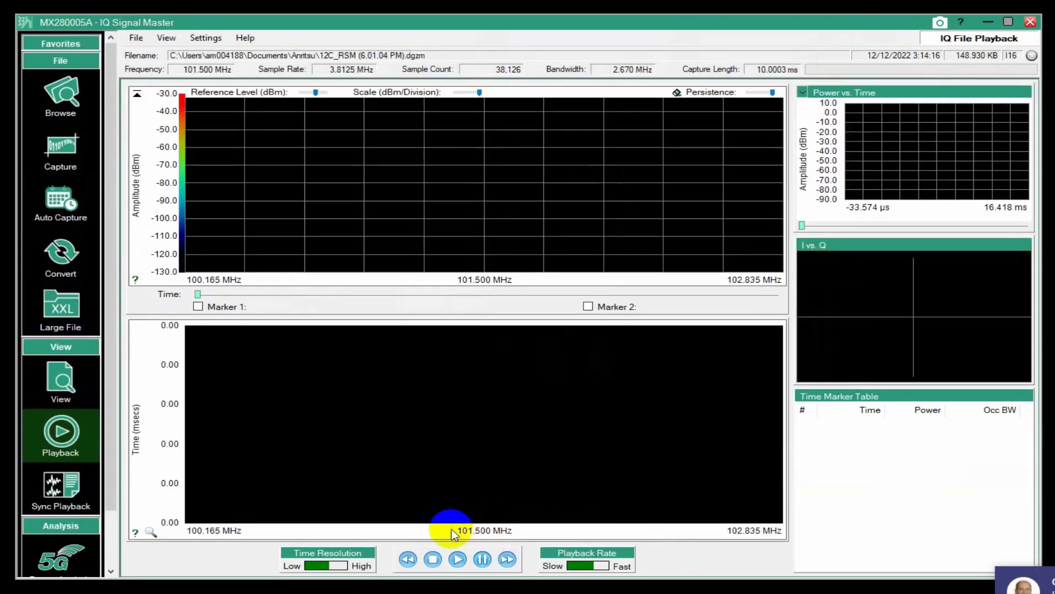
{"action": "left_click", "coordinate": [458, 559]}
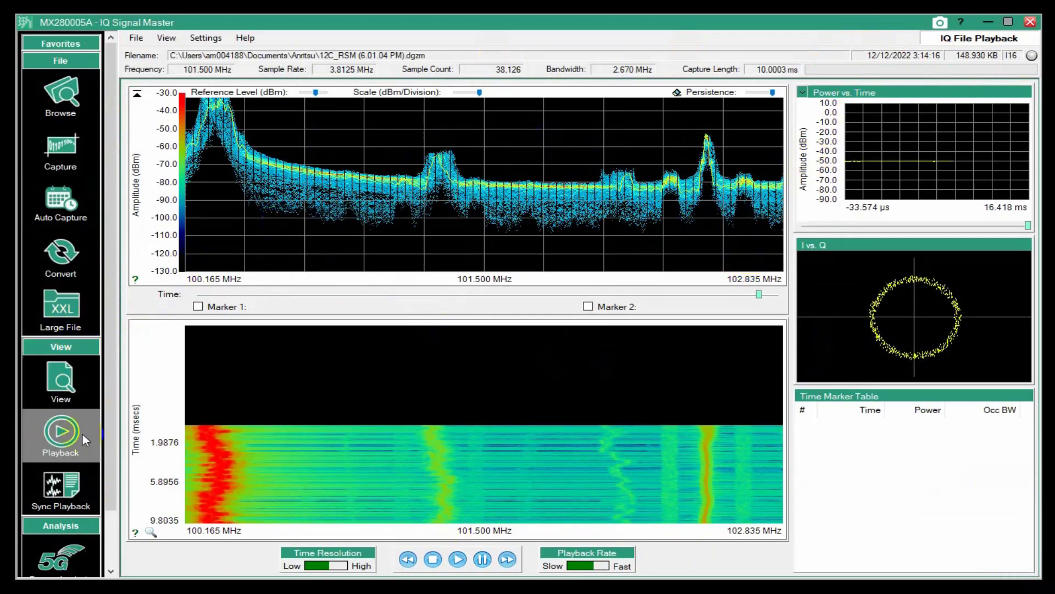
{"action": "left_click", "coordinate": [60, 197]}
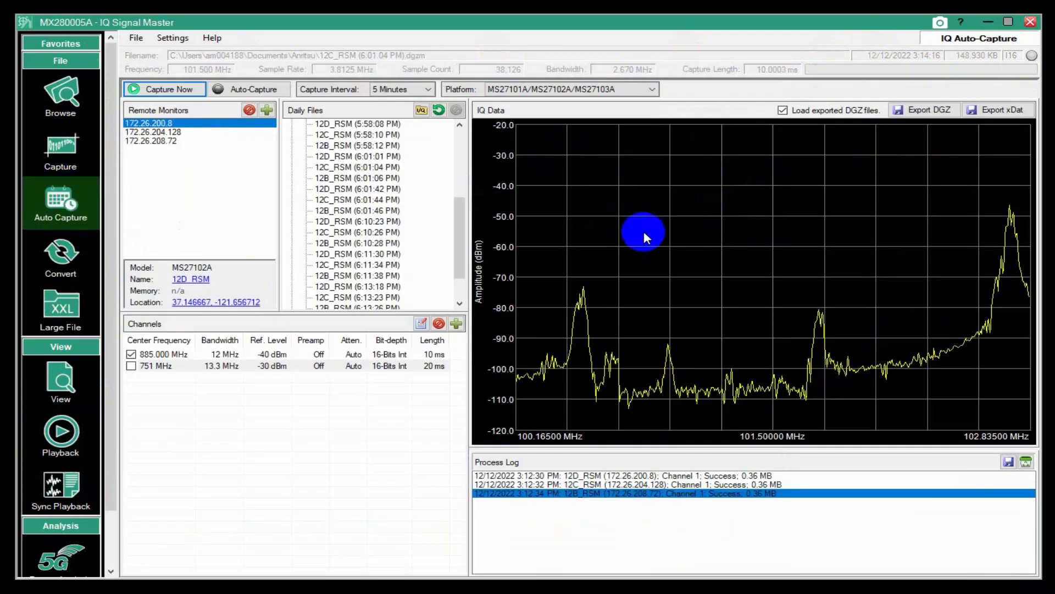